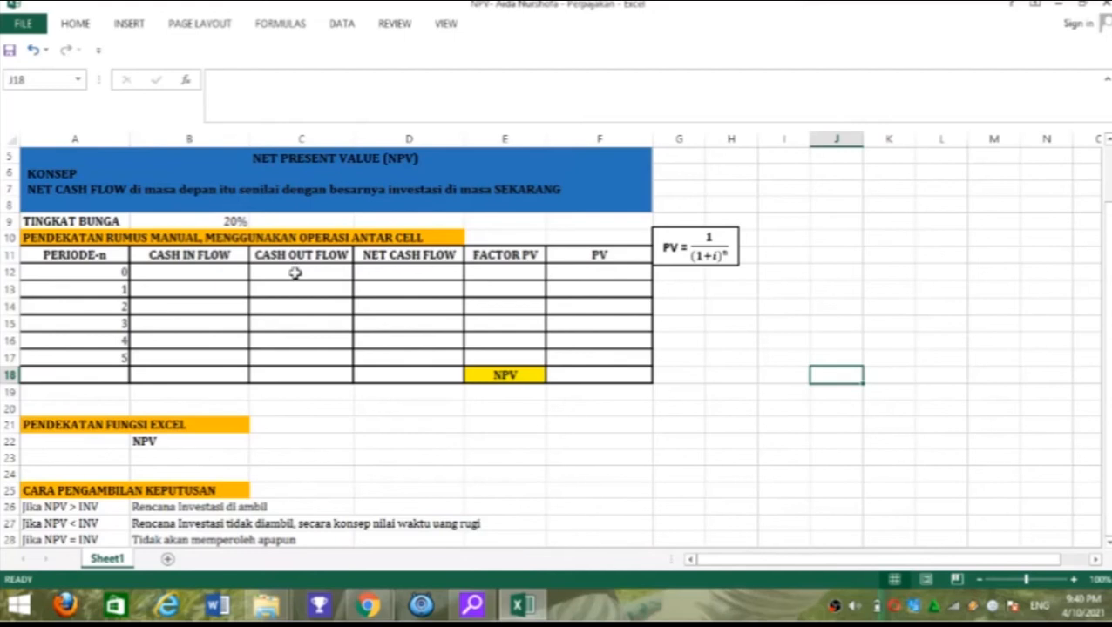
# - Change the font colour of the period 0 cash outflow in C12 to black
pyautogui.click(294, 270)
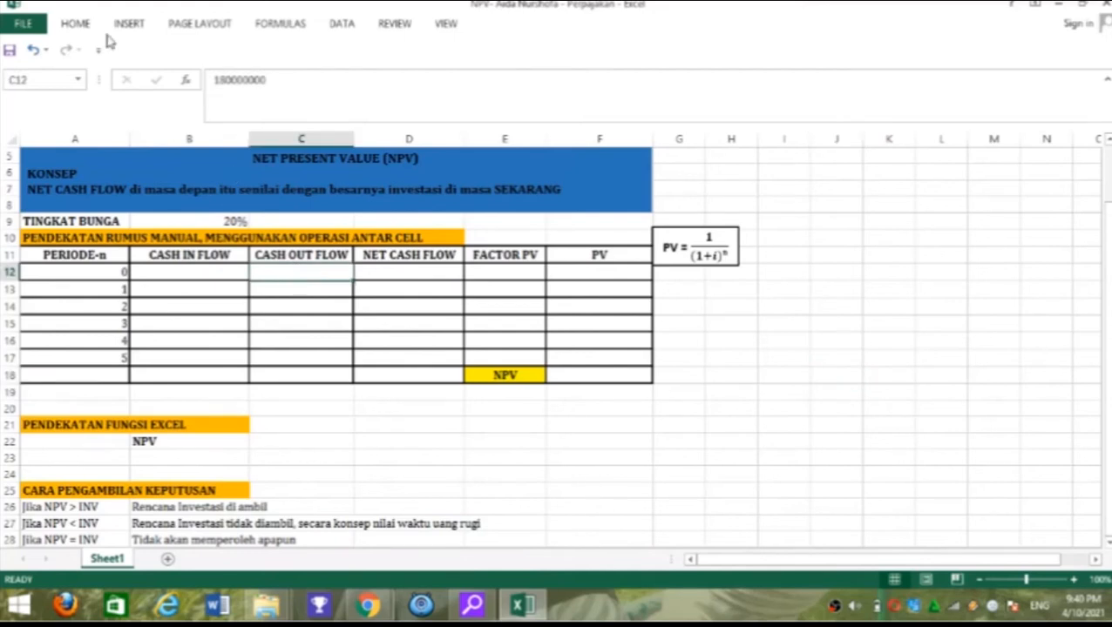
pyautogui.click(74, 23)
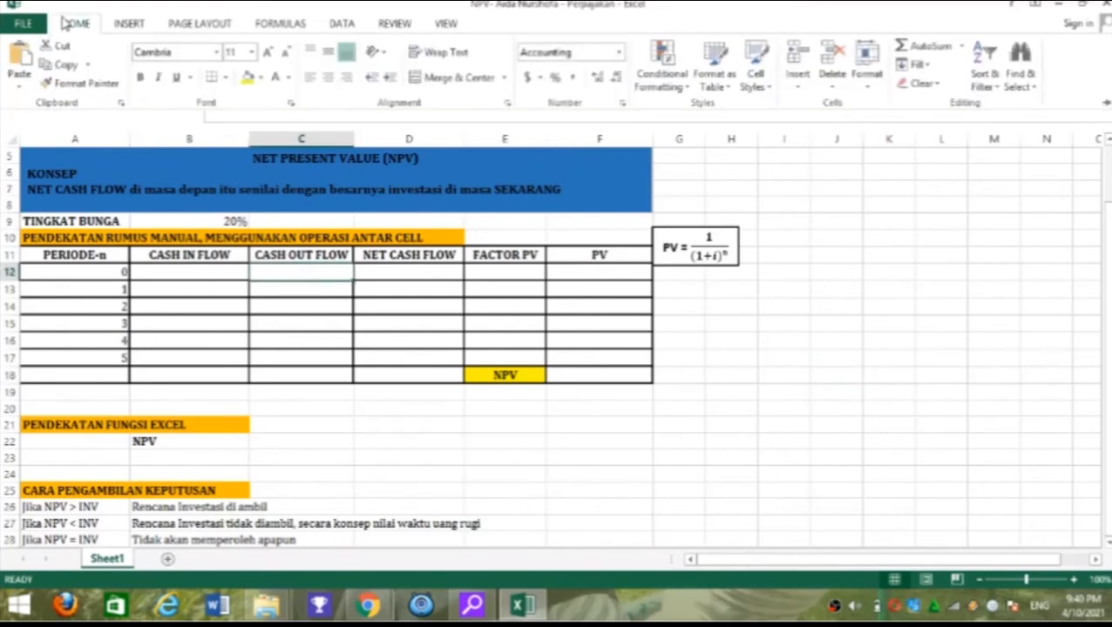
pyautogui.click(288, 78)
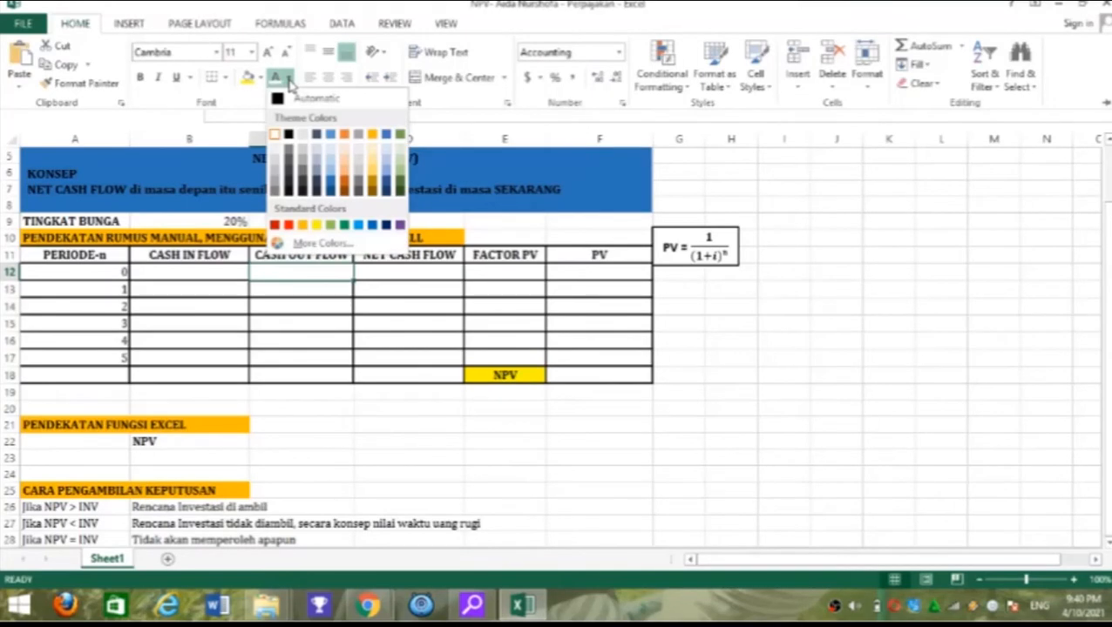
pyautogui.click(290, 133)
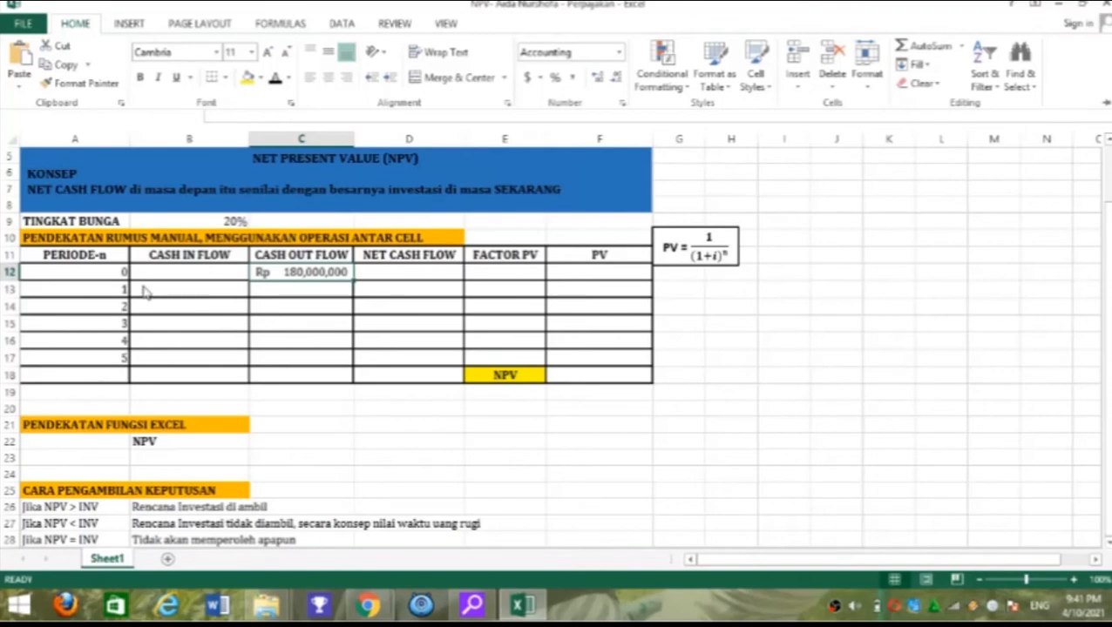
pyautogui.click(315, 434)
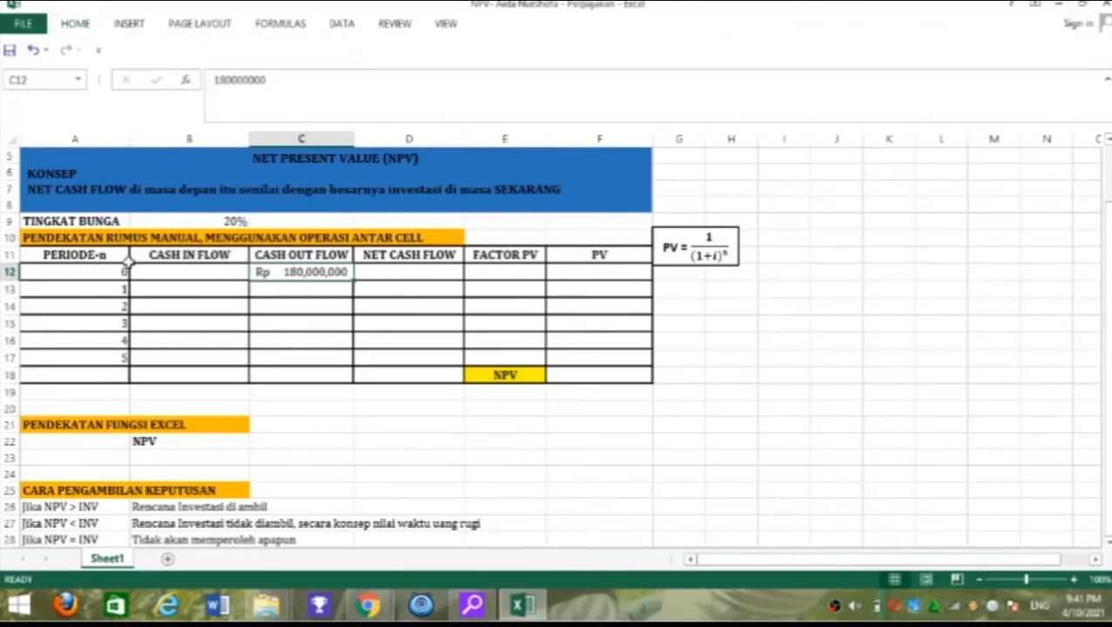
# - Change the font colour of the cash inflows and outflows for periods 1 to 5, B13:C17, to black
pyautogui.moveTo(155, 288)
pyautogui.mouseDown()
pyautogui.moveTo(223, 301)
pyautogui.moveTo(320, 361)
pyautogui.mouseUp()
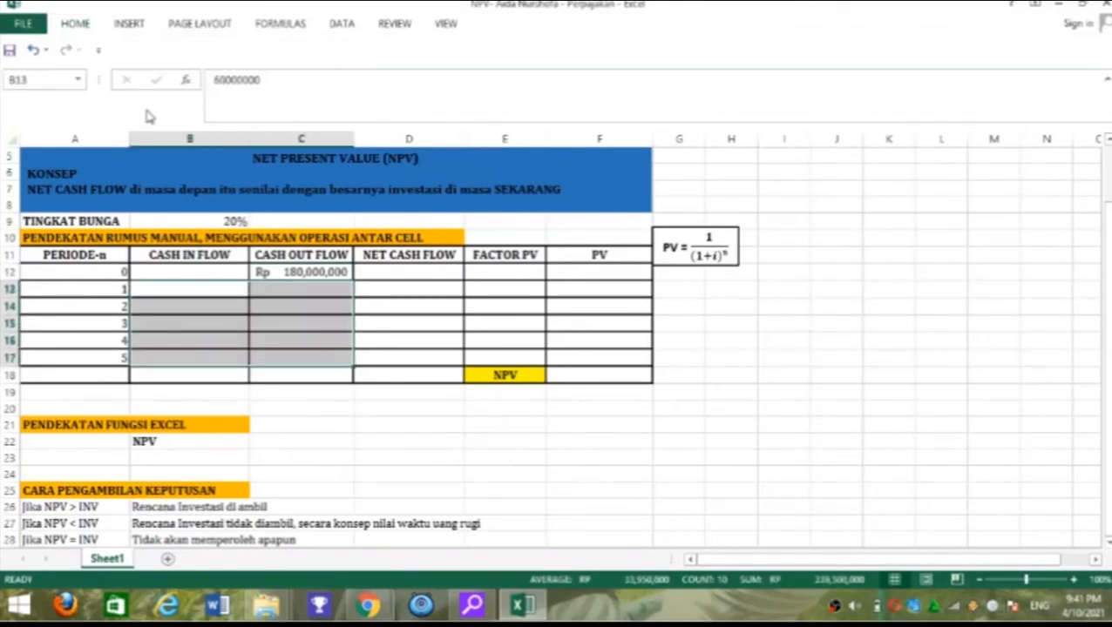
pyautogui.click(83, 33)
pyautogui.click(289, 78)
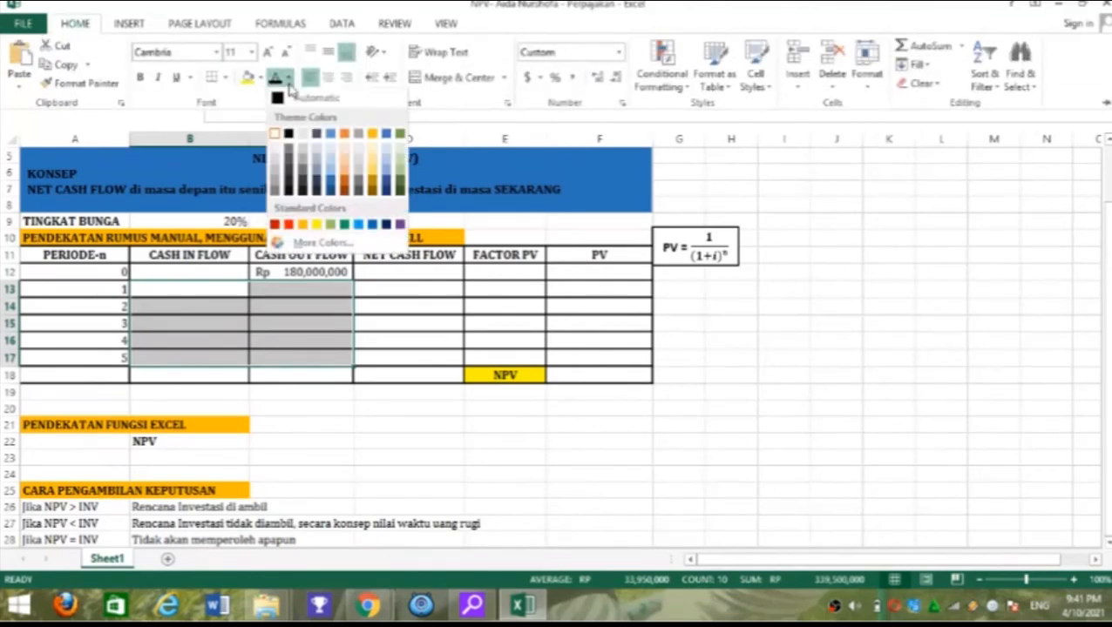
pyautogui.click(288, 135)
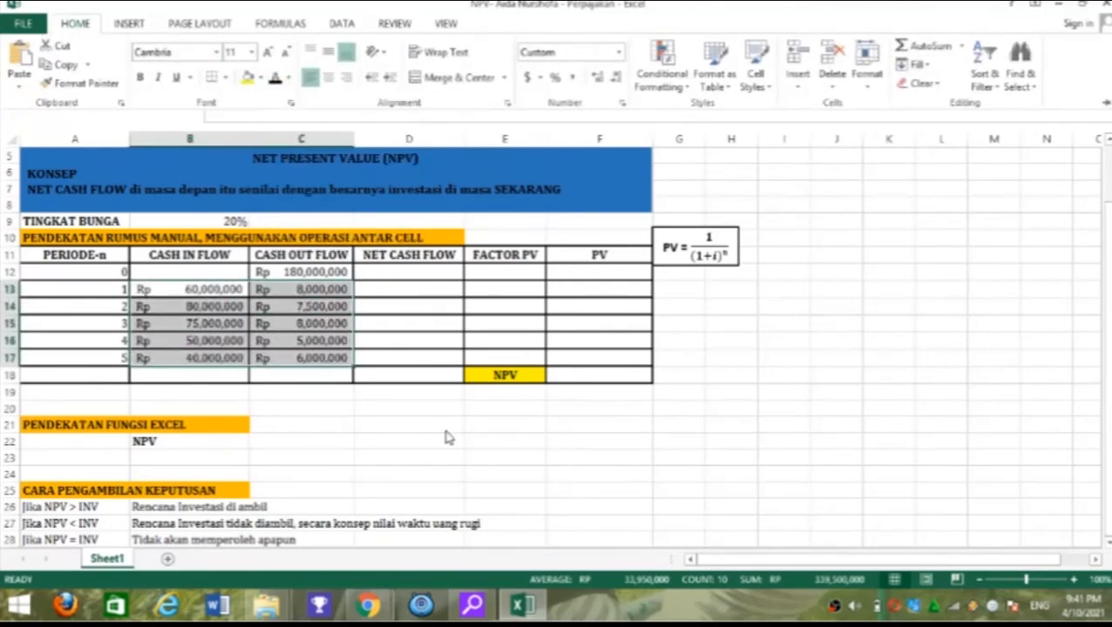
pyautogui.click(420, 442)
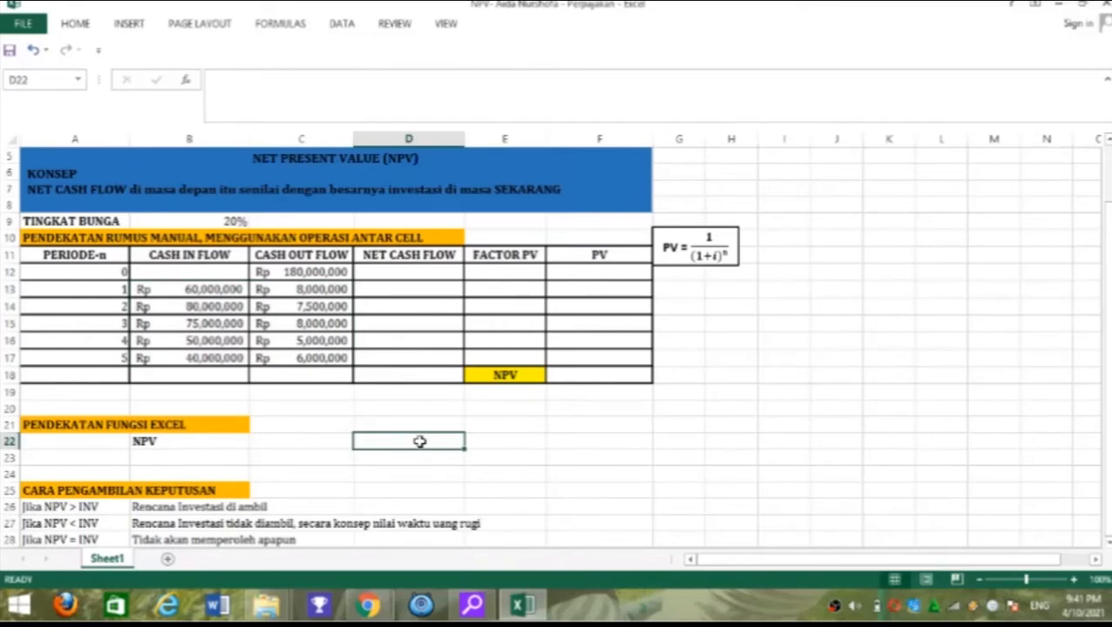
# - Calculate the period 0 net cash flow in D12 with the formula =B12-C12
pyautogui.click(404, 276)
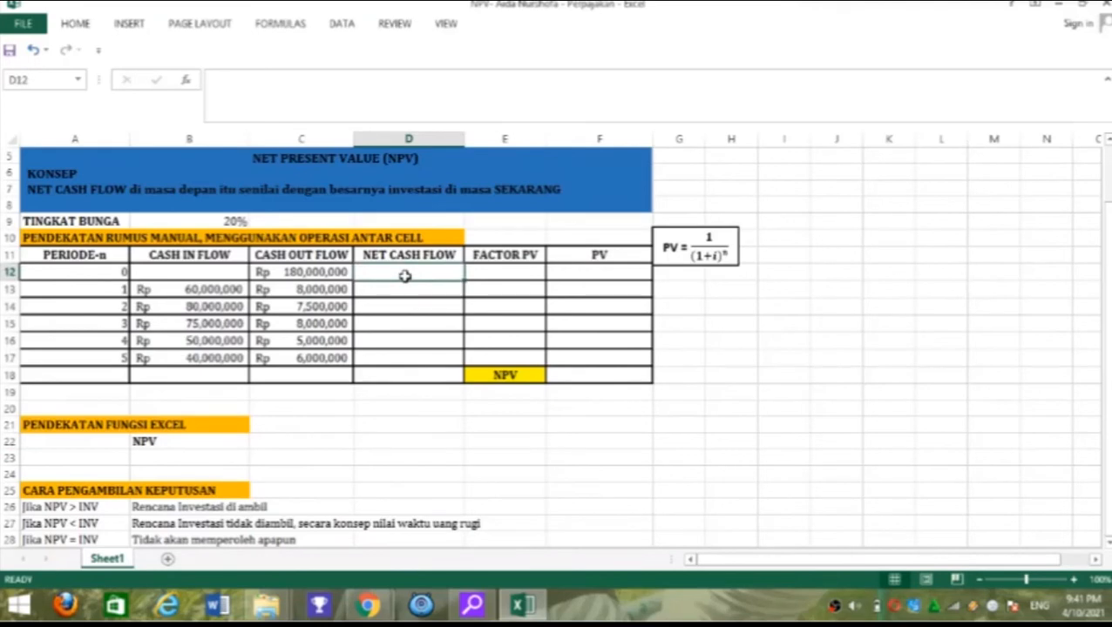
pyautogui.write('=')
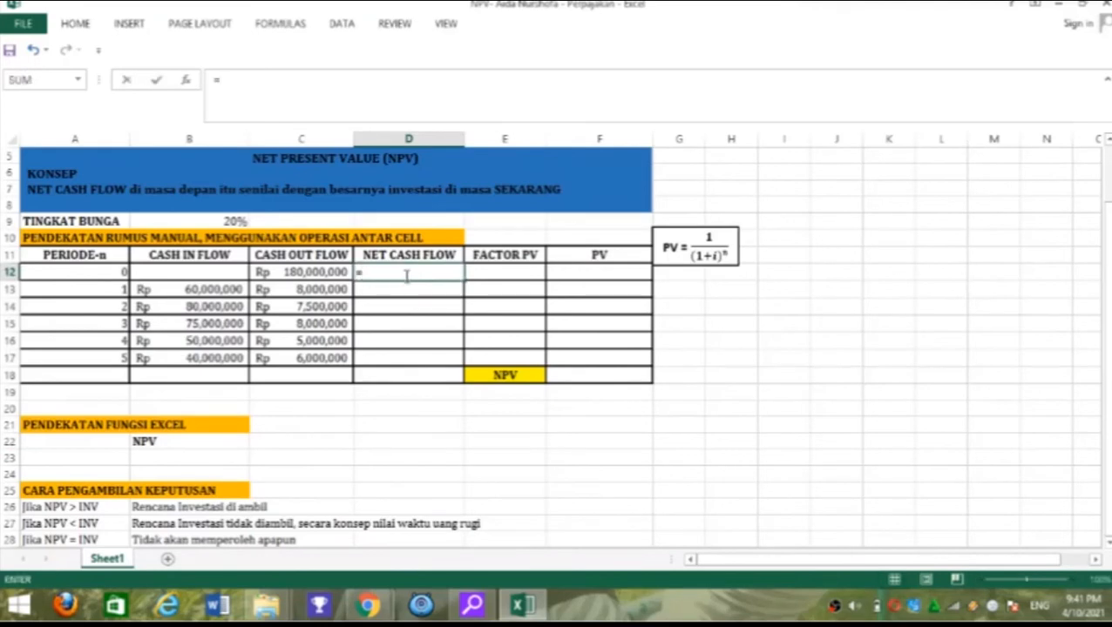
pyautogui.click(208, 271)
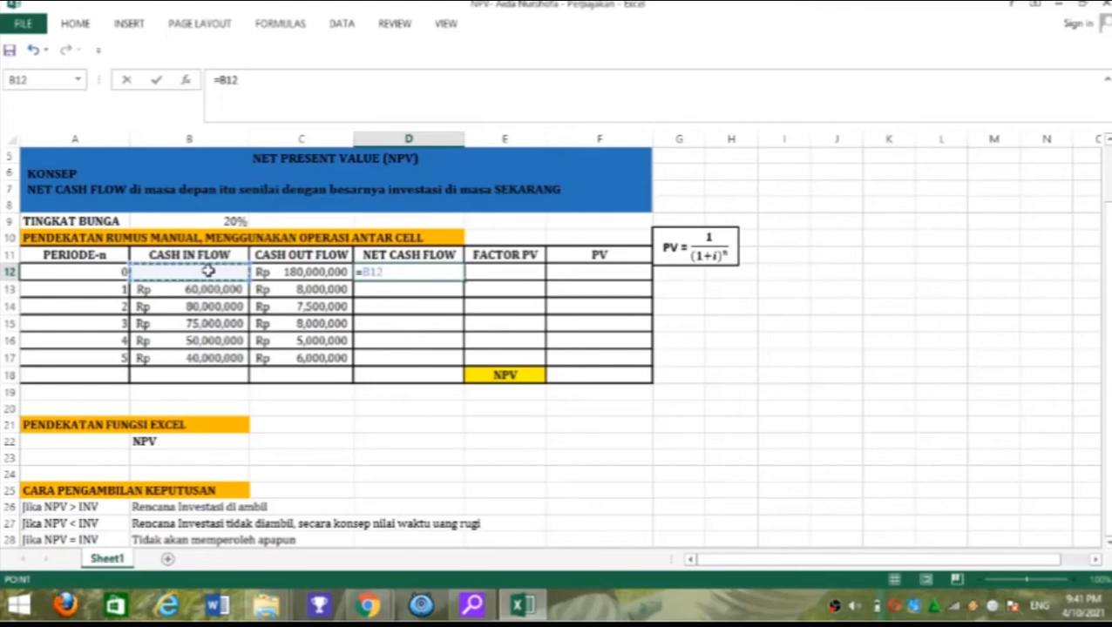
pyautogui.write('-')
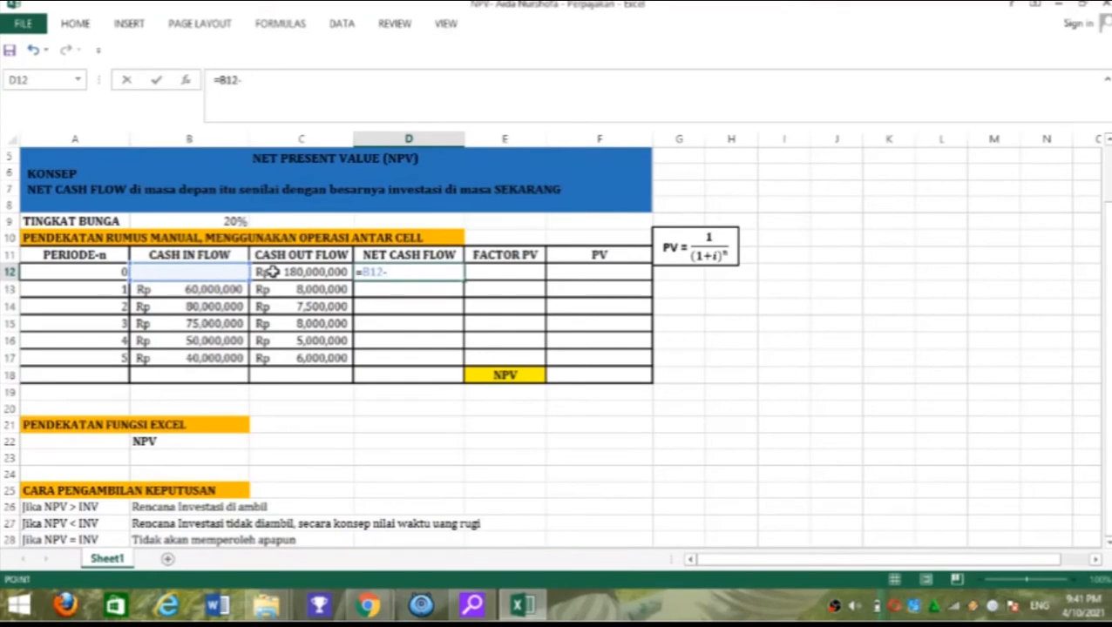
pyautogui.click(273, 272)
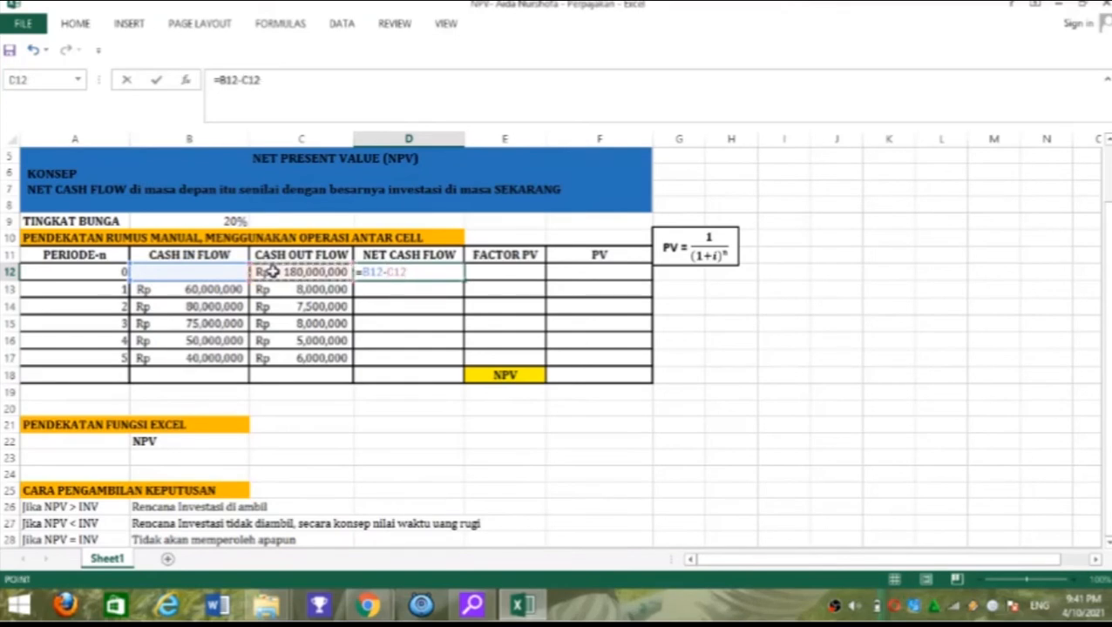
pyautogui.press('Return')
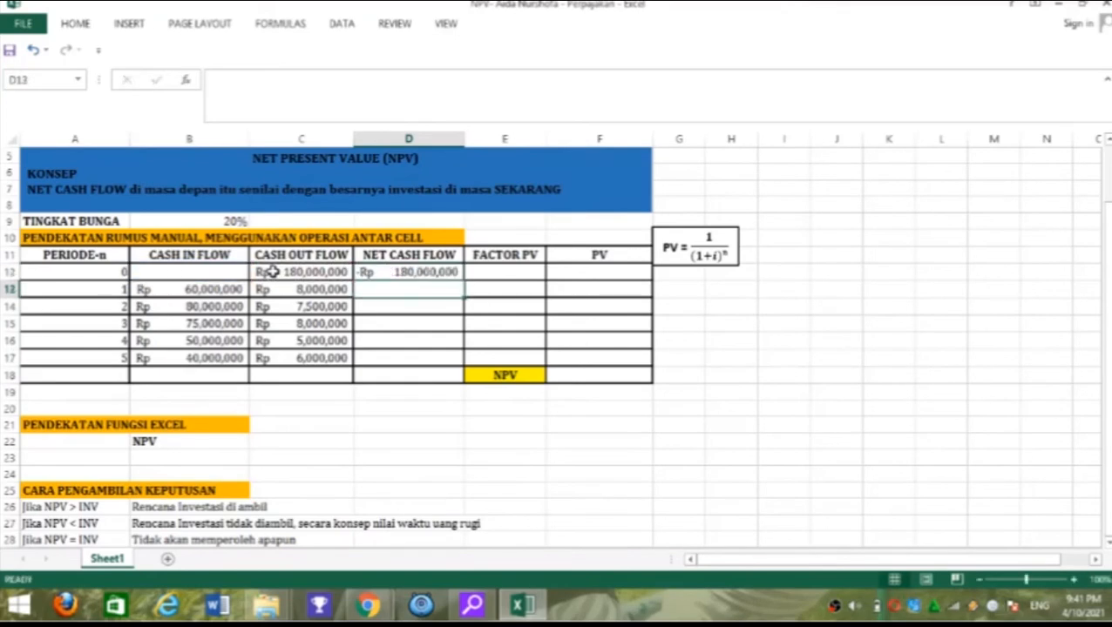
# - Fill the net cash flow formula from D12 down through period 5 in D17
pyautogui.click(383, 274)
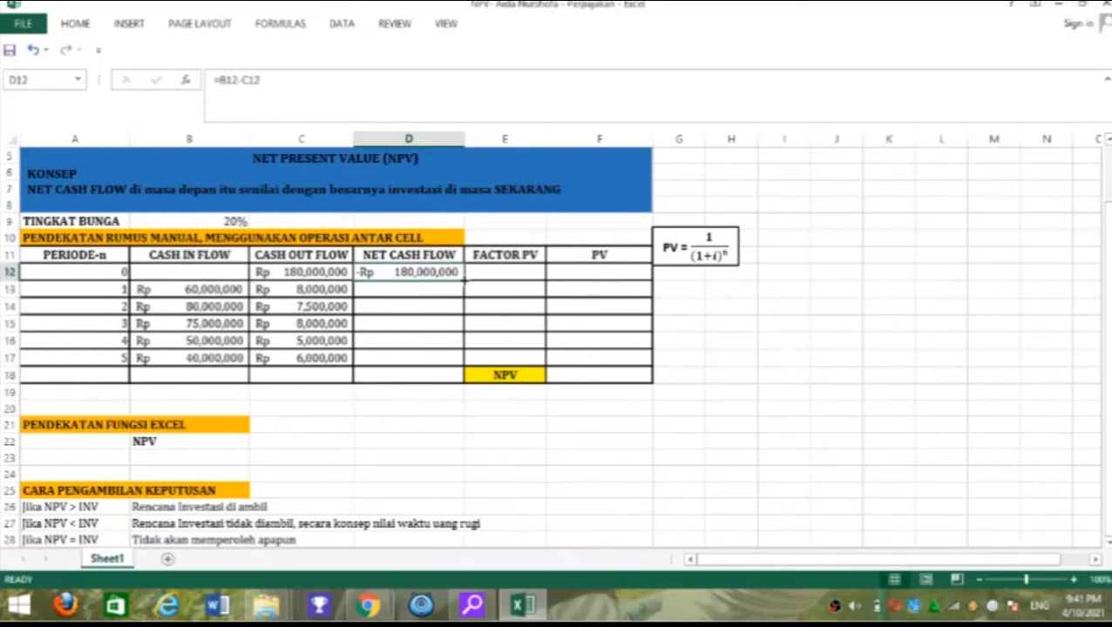
pyautogui.moveTo(463, 277); pyautogui.dragTo(454, 367)
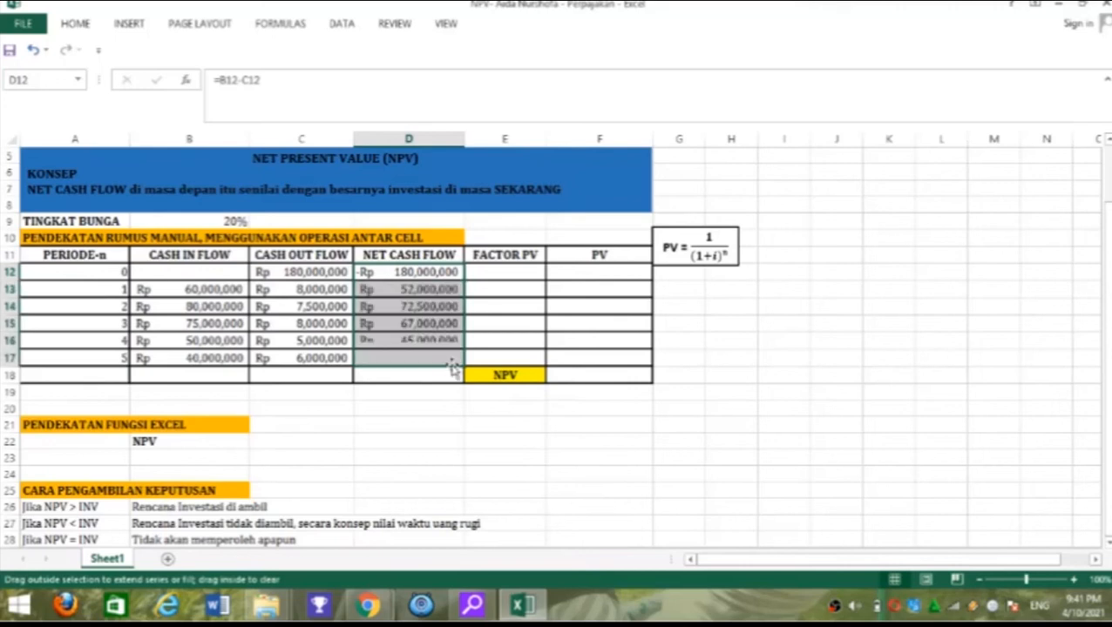
pyautogui.click(428, 423)
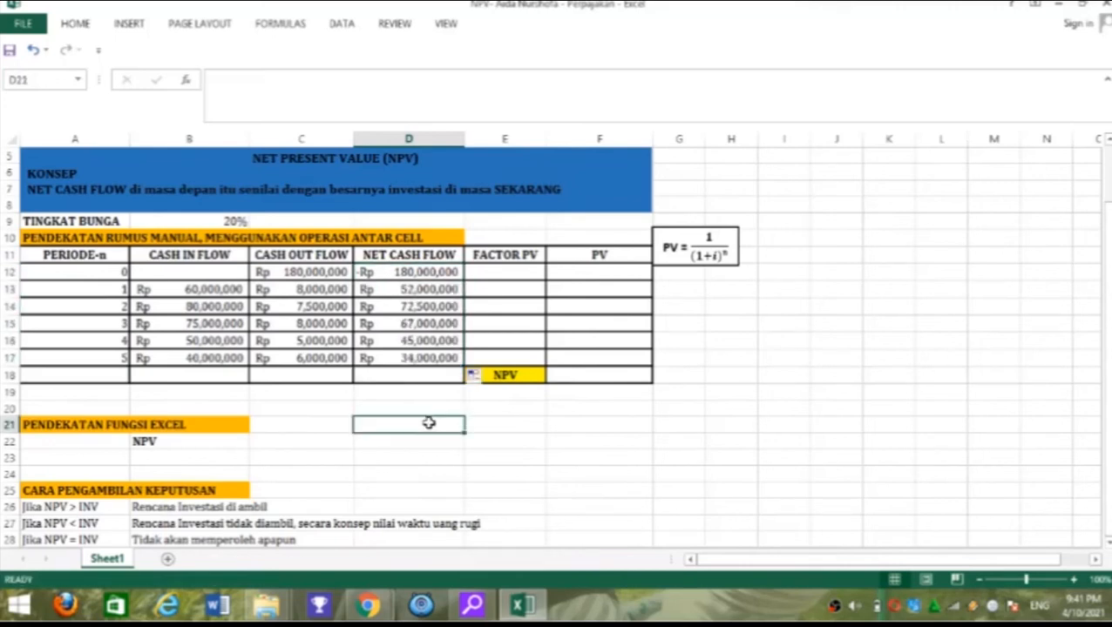
# - Total the net cash flows of periods 1 to 5 in D18 with the formula =SUM(D13:D17)
pyautogui.click(414, 376)
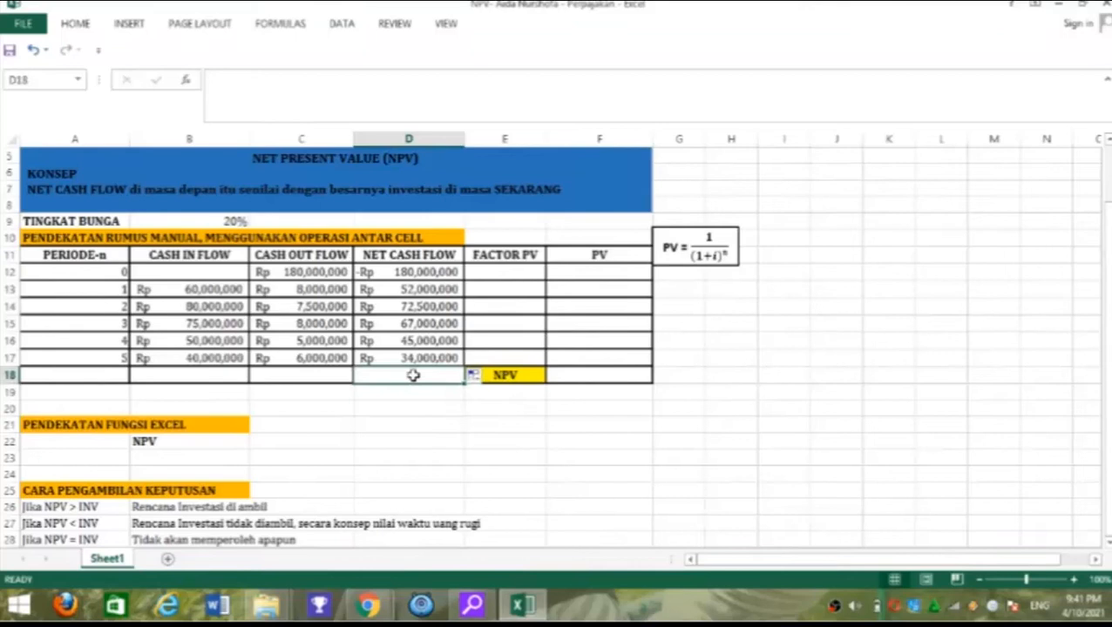
pyautogui.write('=')
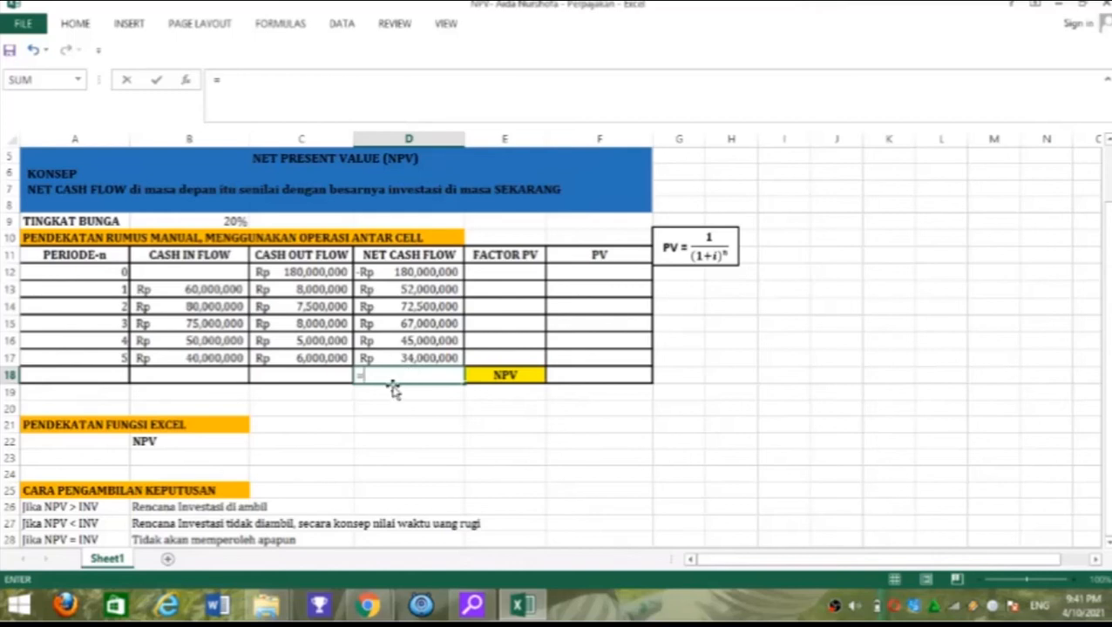
pyautogui.write('sum')
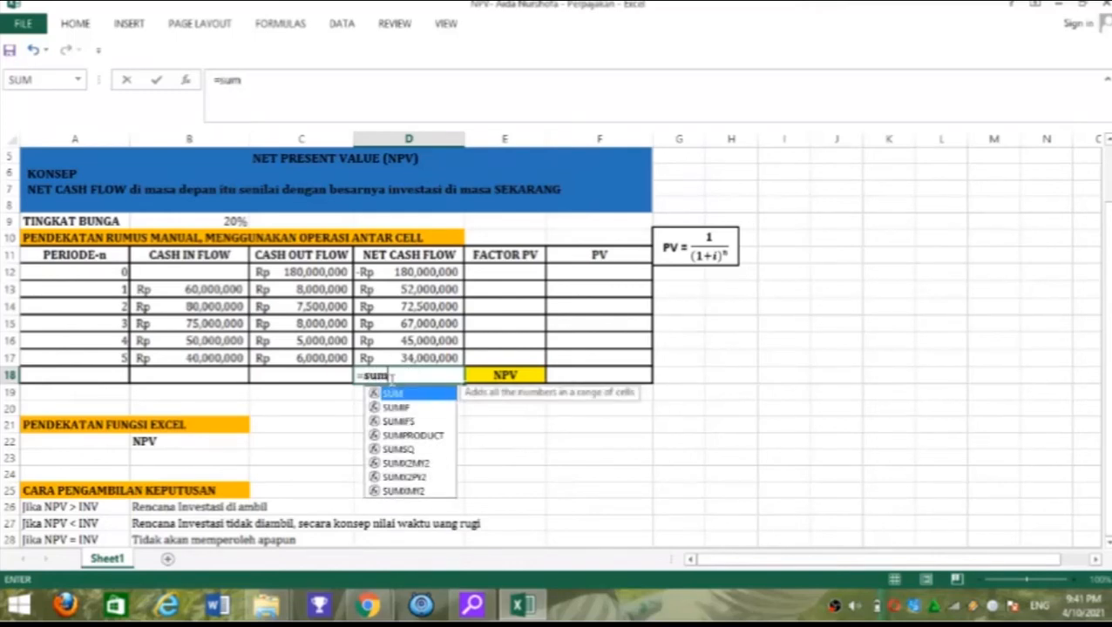
pyautogui.write('(')
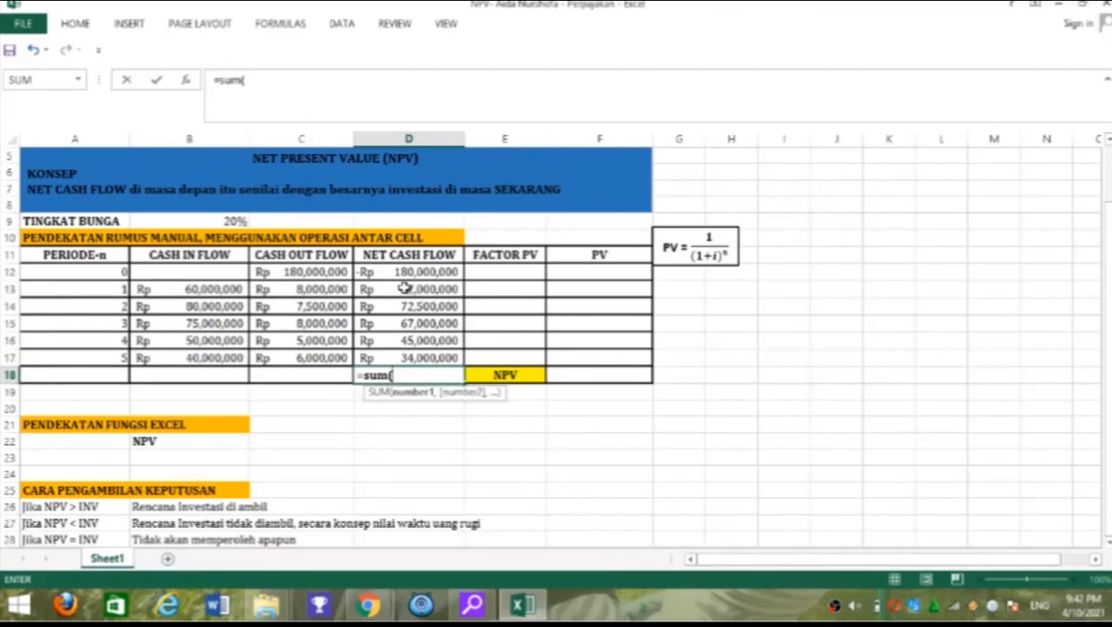
pyautogui.click(405, 288)
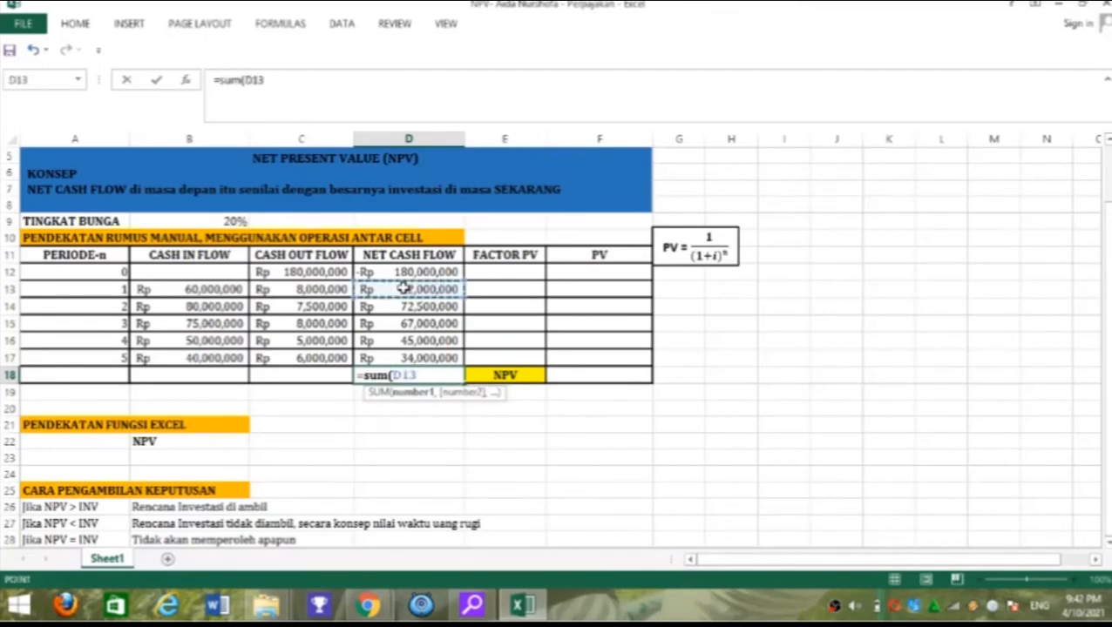
pyautogui.moveTo(404, 288); pyautogui.dragTo(394, 355)
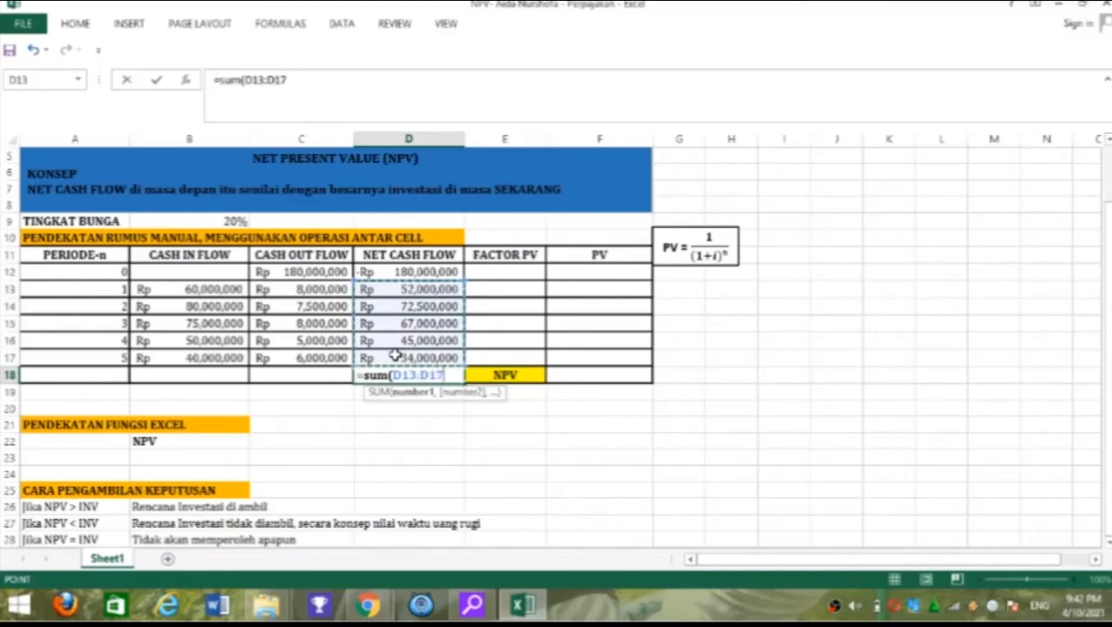
pyautogui.press('Return')
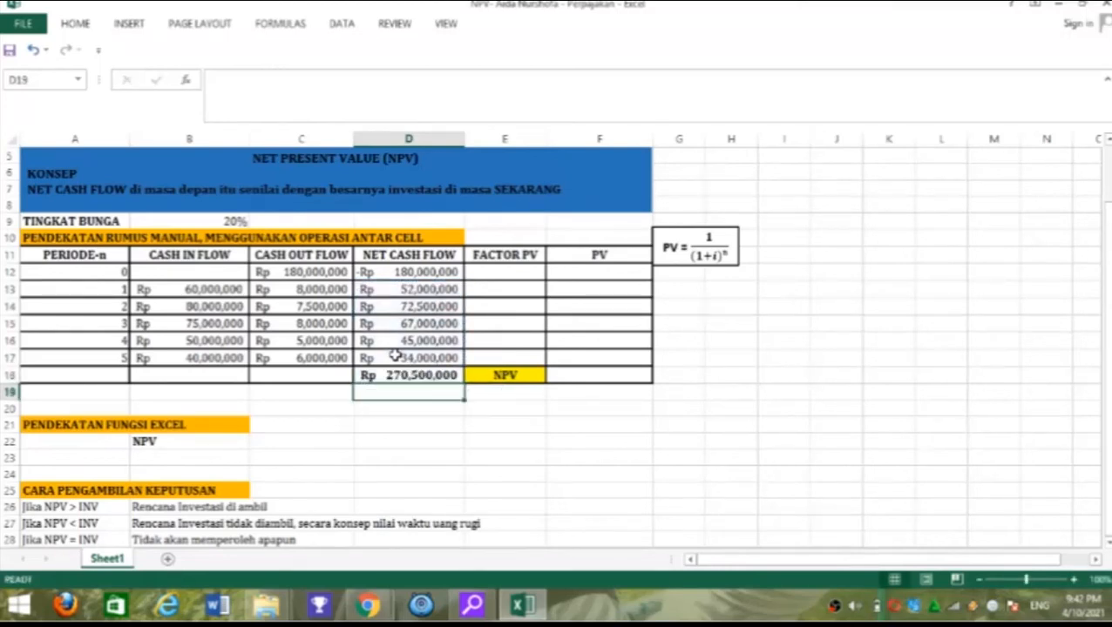
pyautogui.click(415, 422)
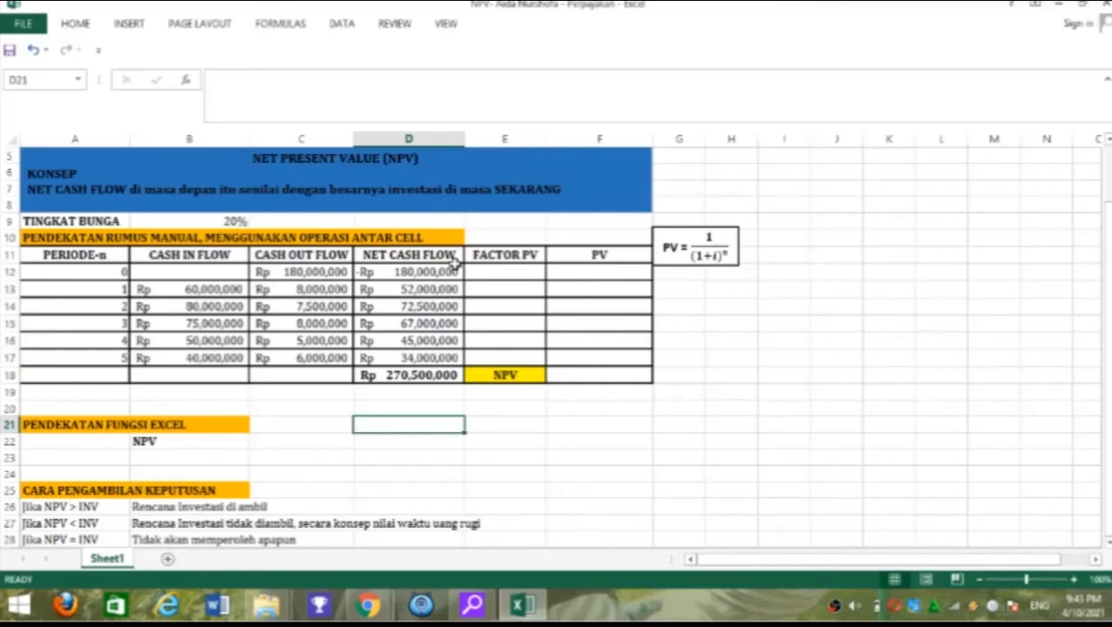
# - Try to calculate the period 1 PV factor in E13 with the formula =1/(1+$B$9)^B13
pyautogui.click(495, 288)
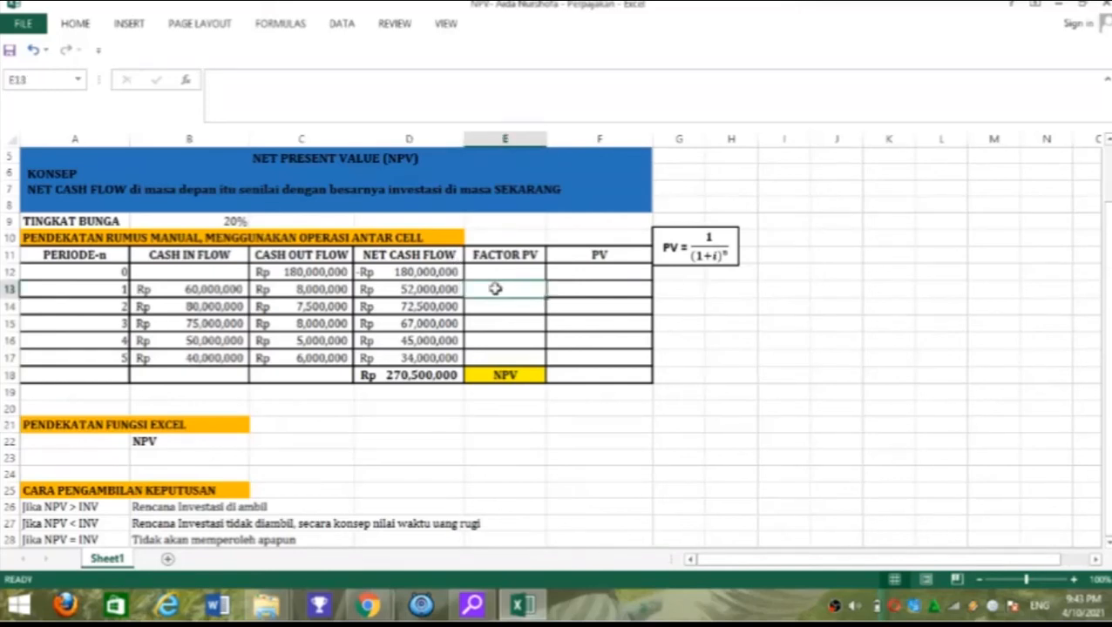
pyautogui.write('=')
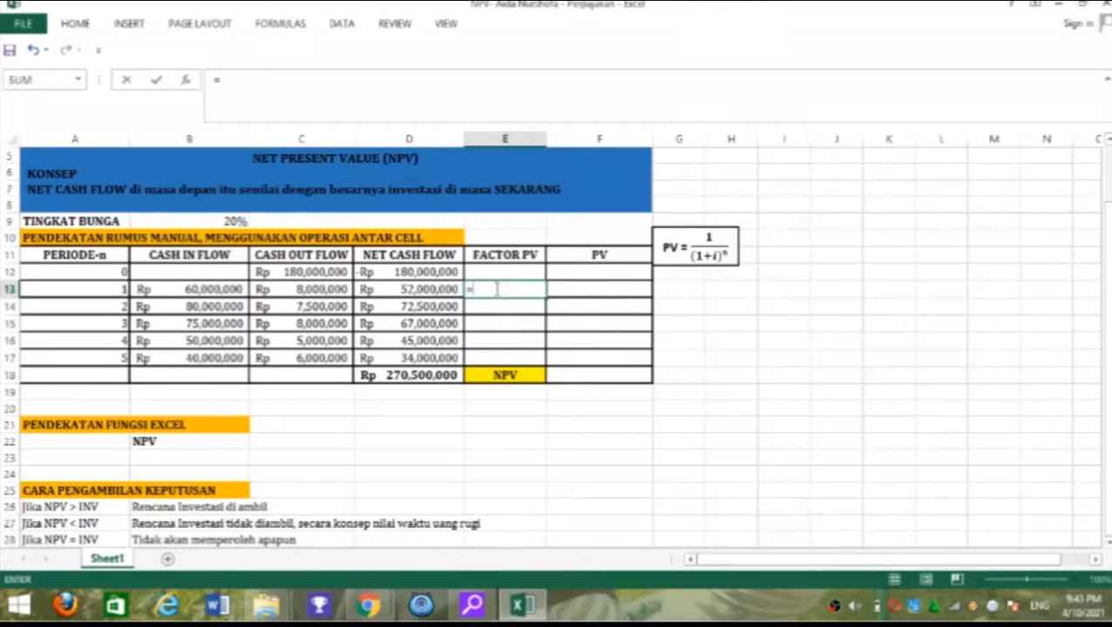
pyautogui.write('1/(1')
pyautogui.write('+')
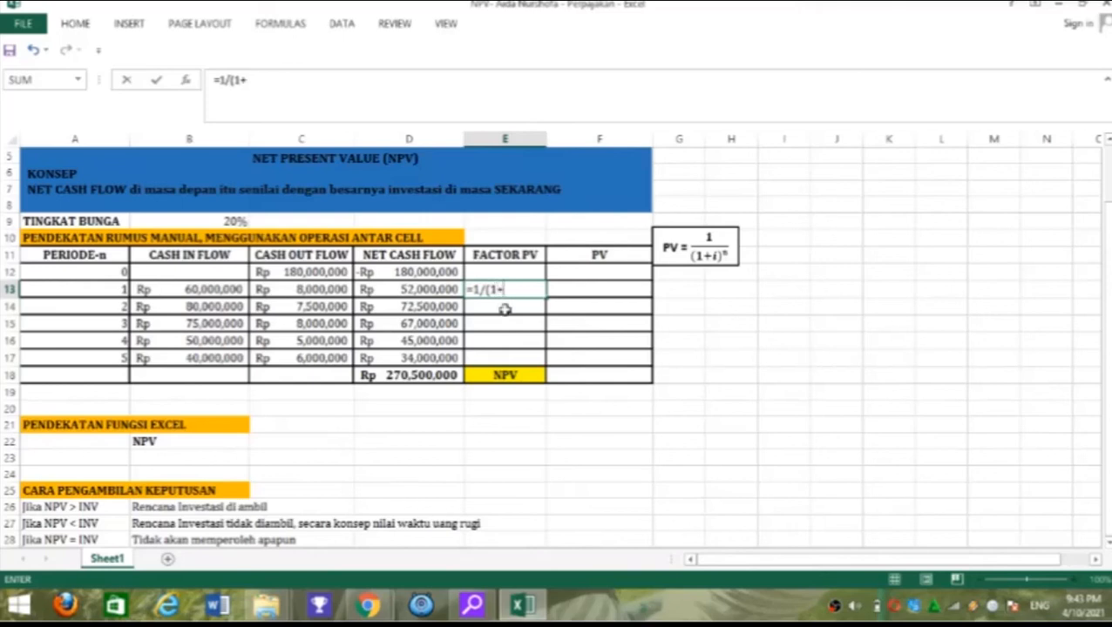
pyautogui.click(233, 222)
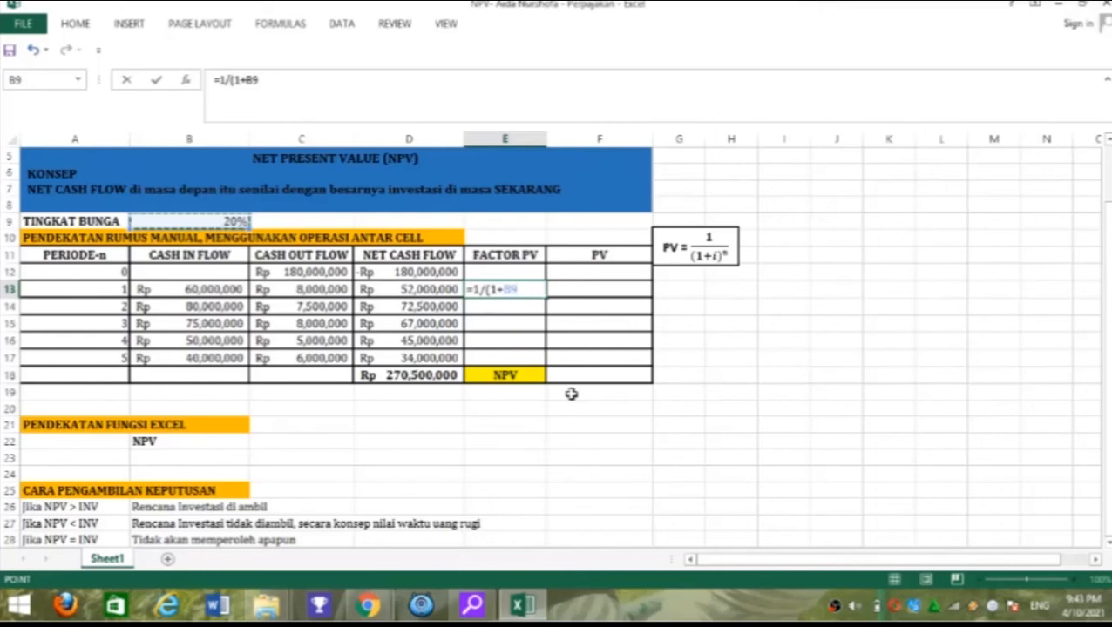
pyautogui.press('F4')
pyautogui.write(')')
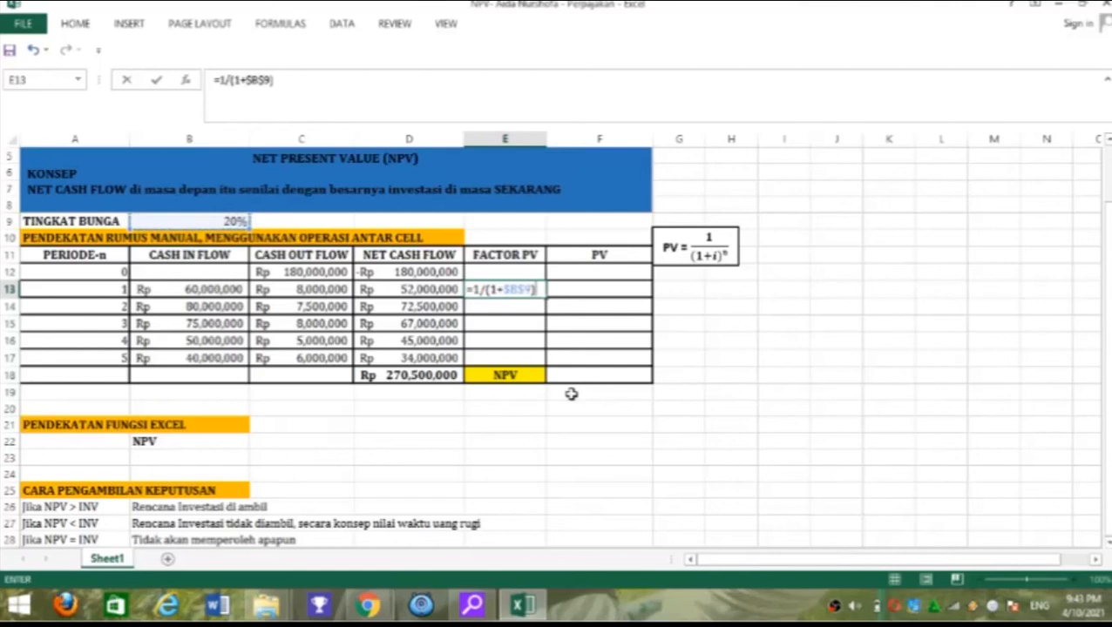
pyautogui.write('^')
pyautogui.click(172, 291)
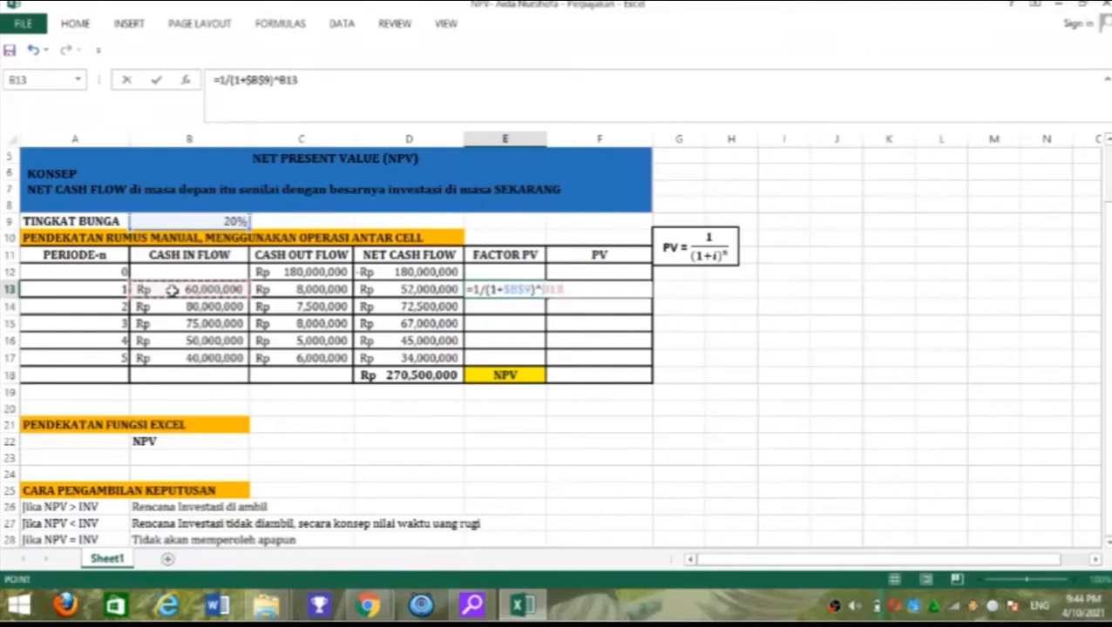
pyautogui.press('Return')
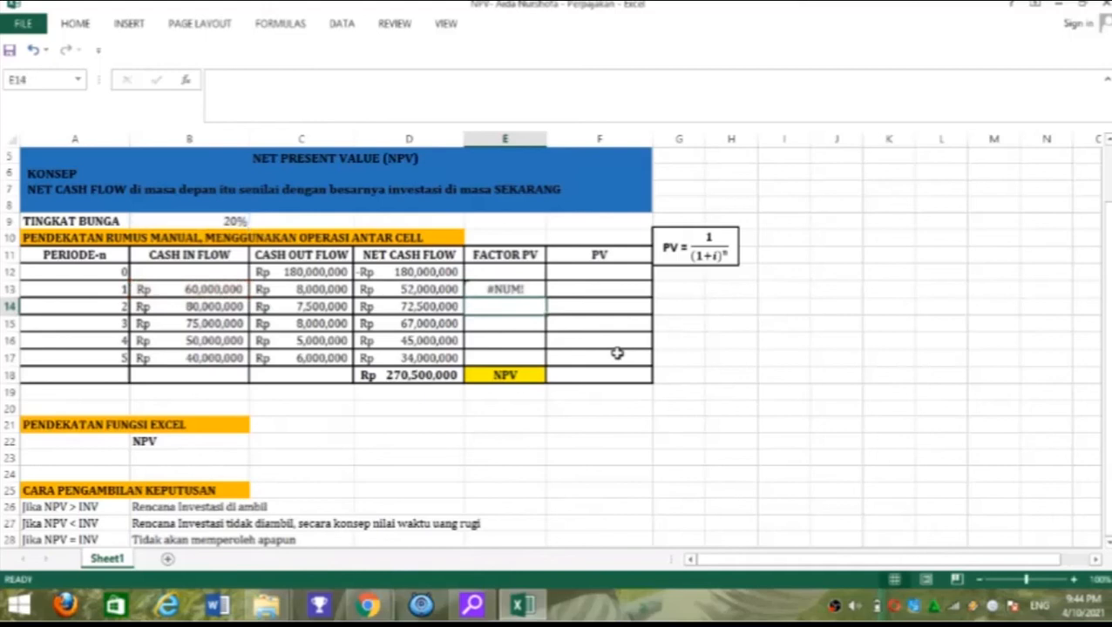
# - Replace the period 1 PV factor in E13 with the formula =1/(1+$B$9)^A13
pyautogui.click(526, 291)
pyautogui.press('BackSpace')
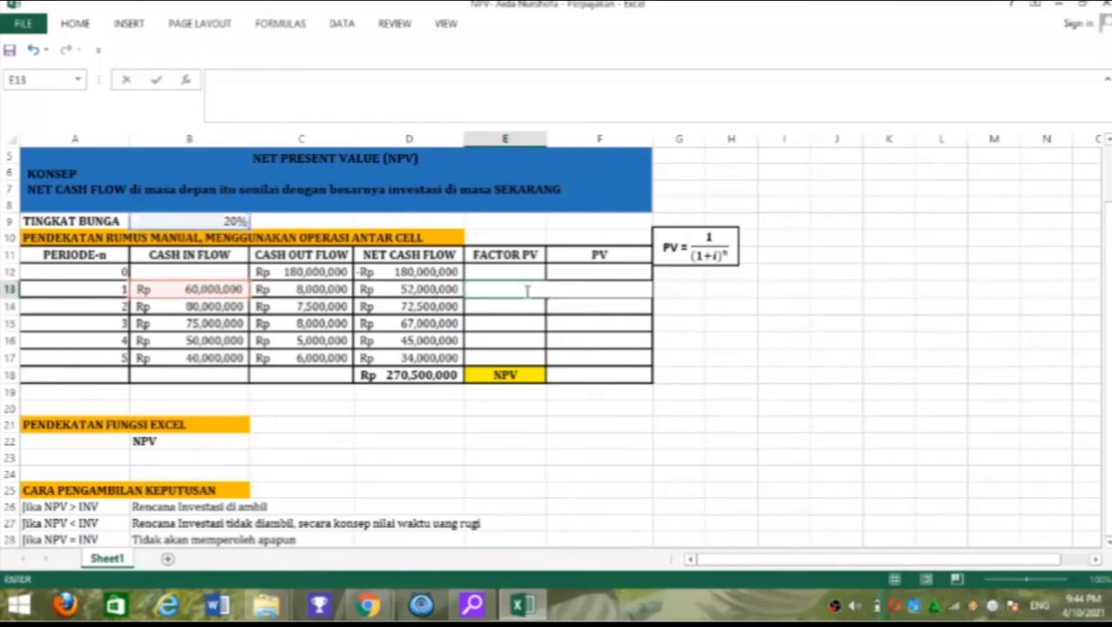
pyautogui.write('=')
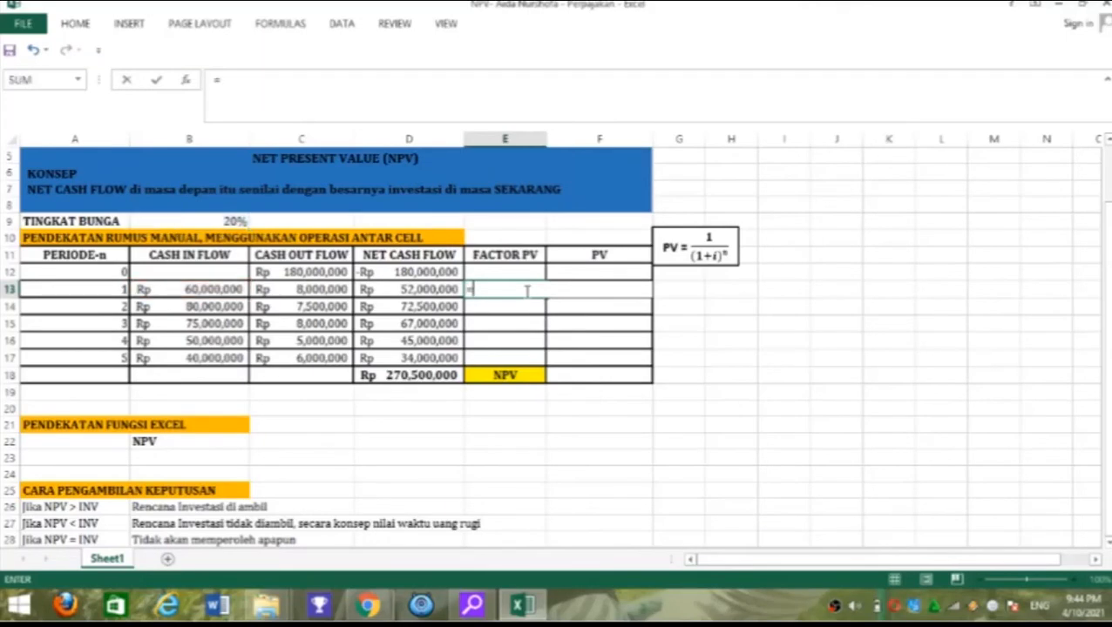
pyautogui.write('1/(1+')
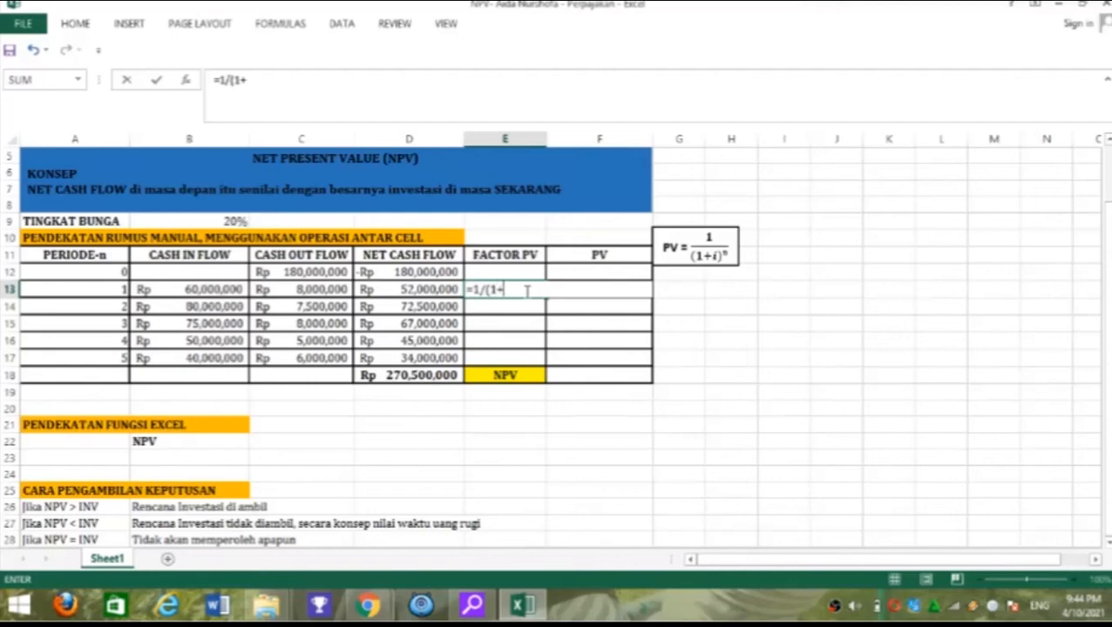
pyautogui.click(229, 223)
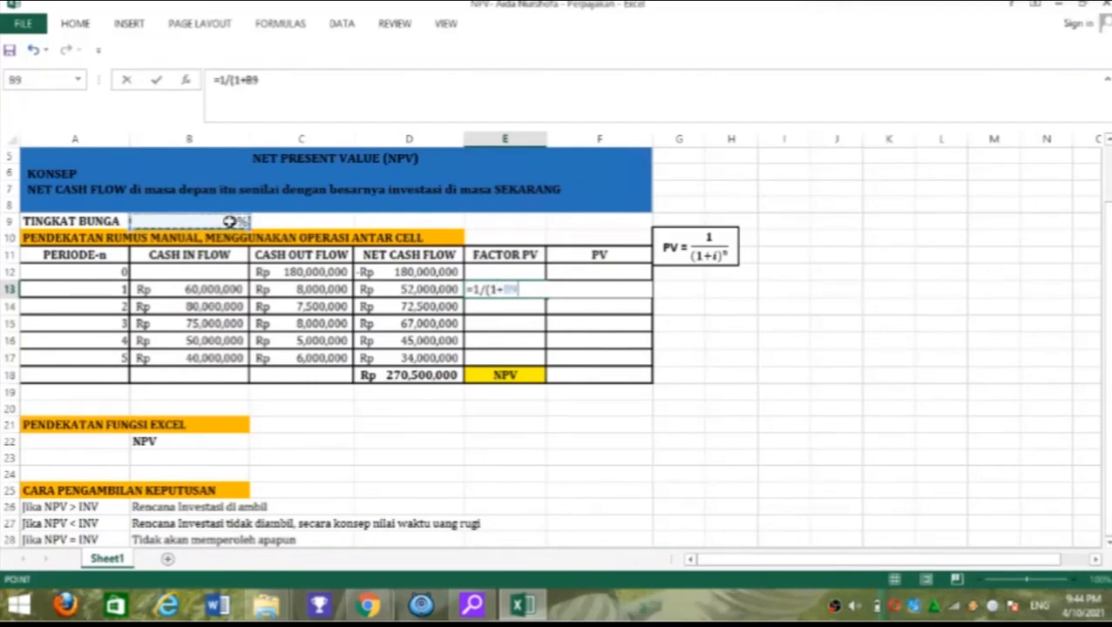
pyautogui.press('F4')
pyautogui.write(')^')
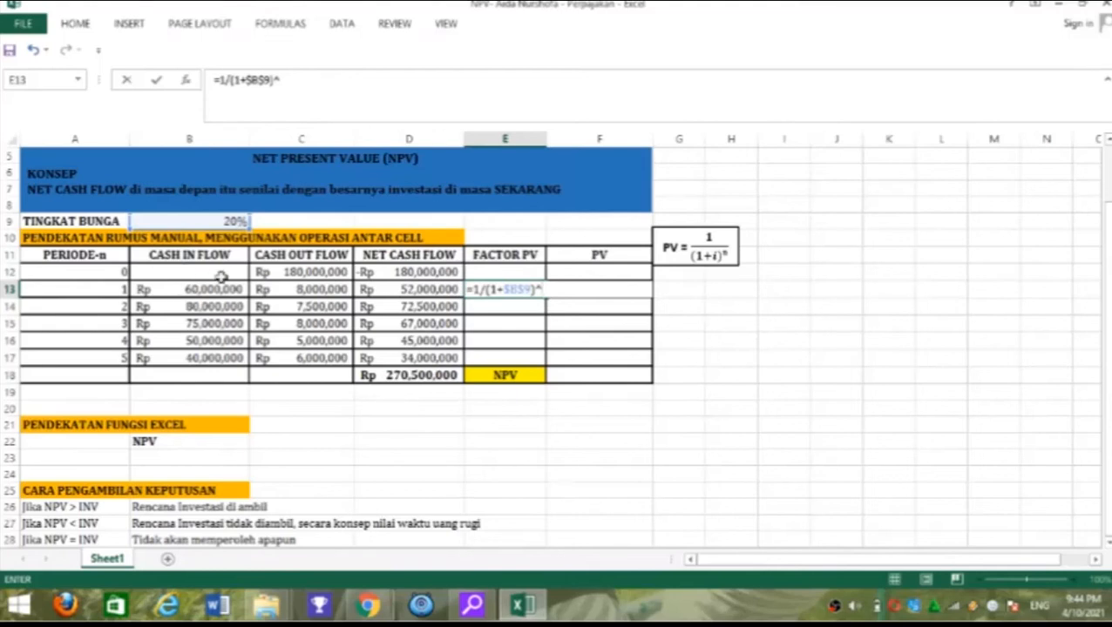
pyautogui.click(123, 288)
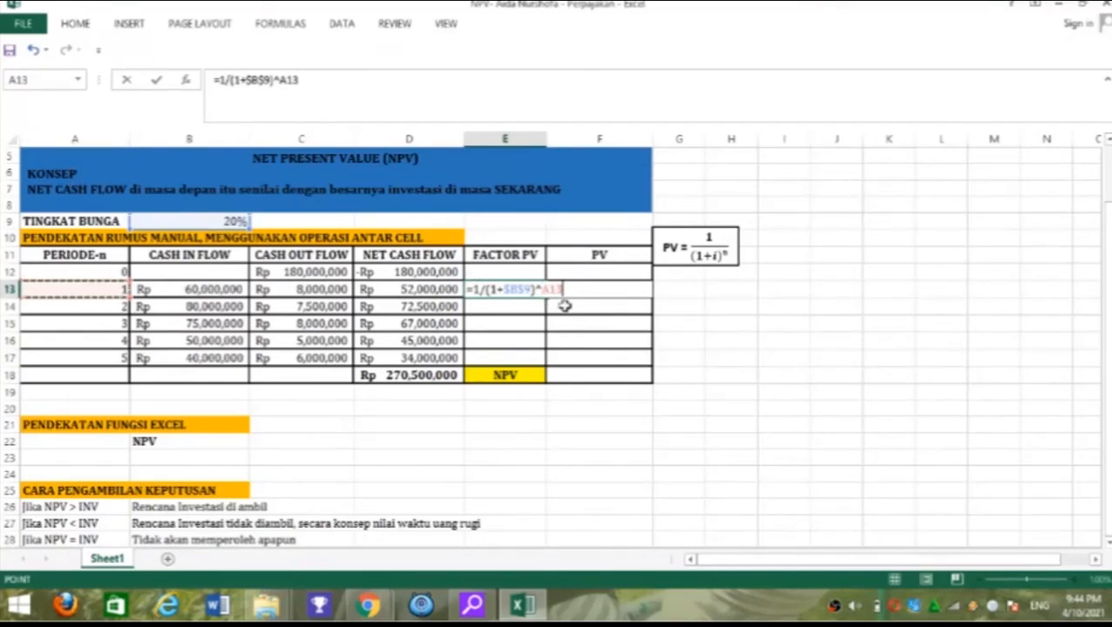
pyautogui.press('Return')
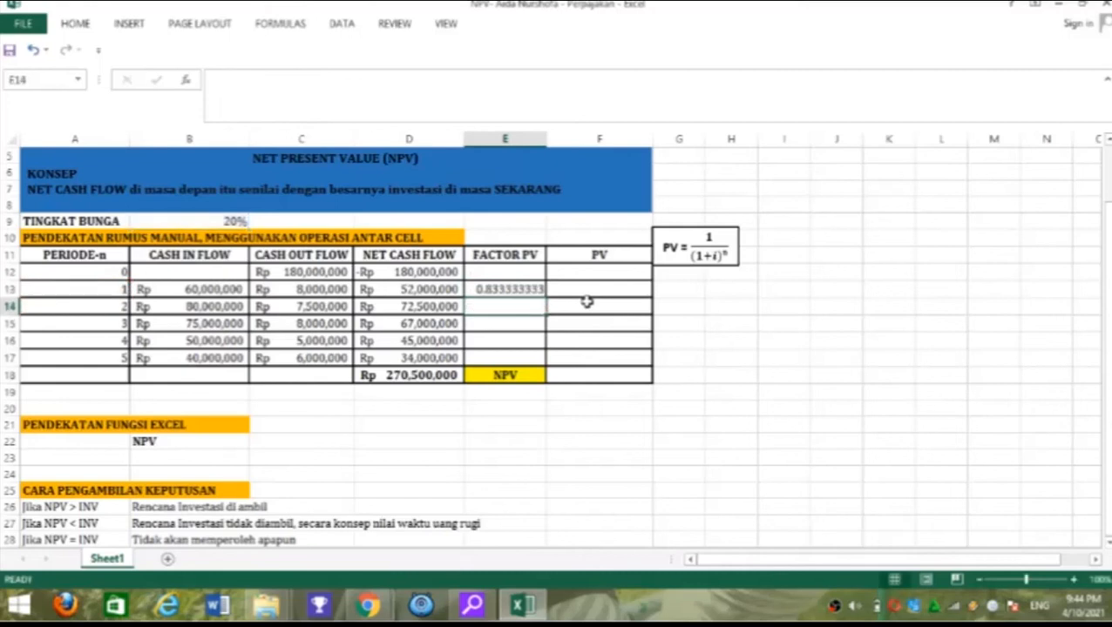
# - Fill the PV factor formula from E13 down through period 5 in E17
pyautogui.click(537, 289)
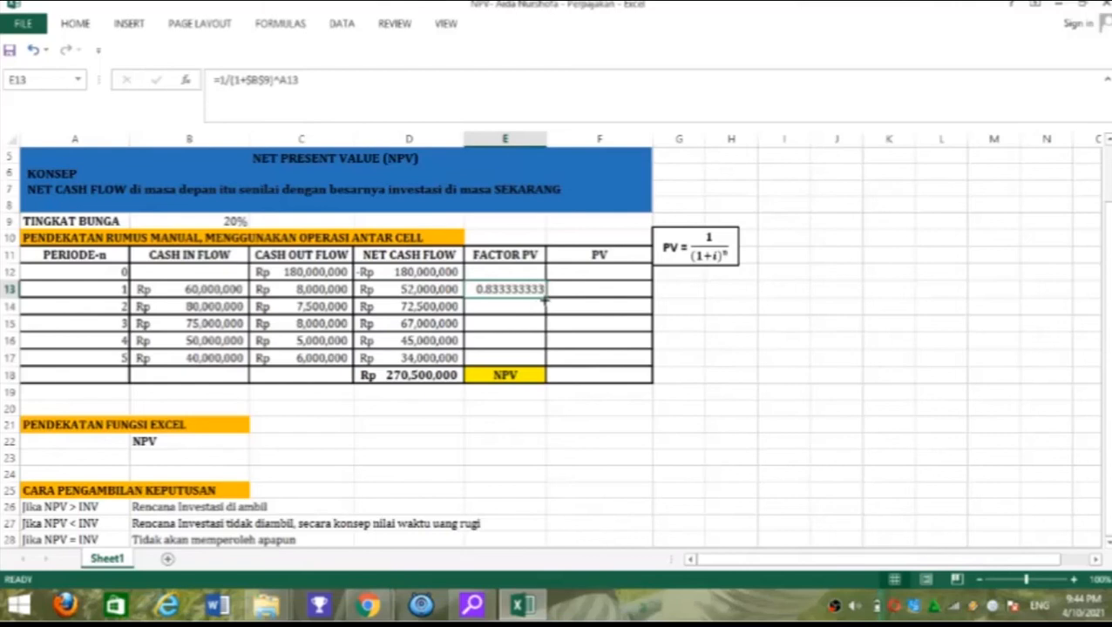
pyautogui.moveTo(545, 299); pyautogui.dragTo(528, 358)
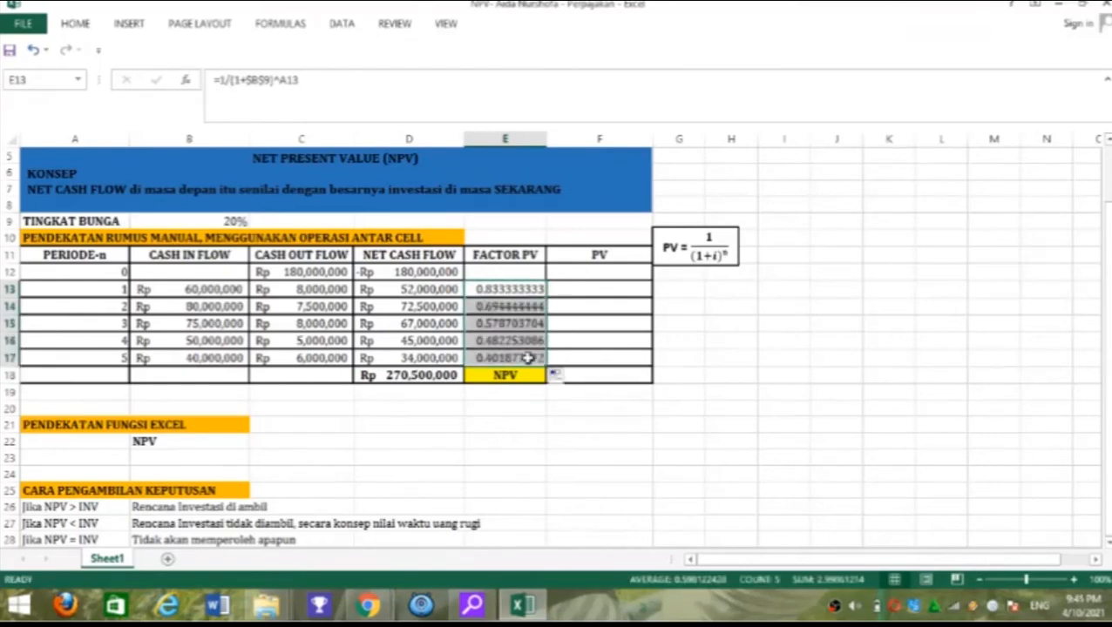
pyautogui.click(542, 424)
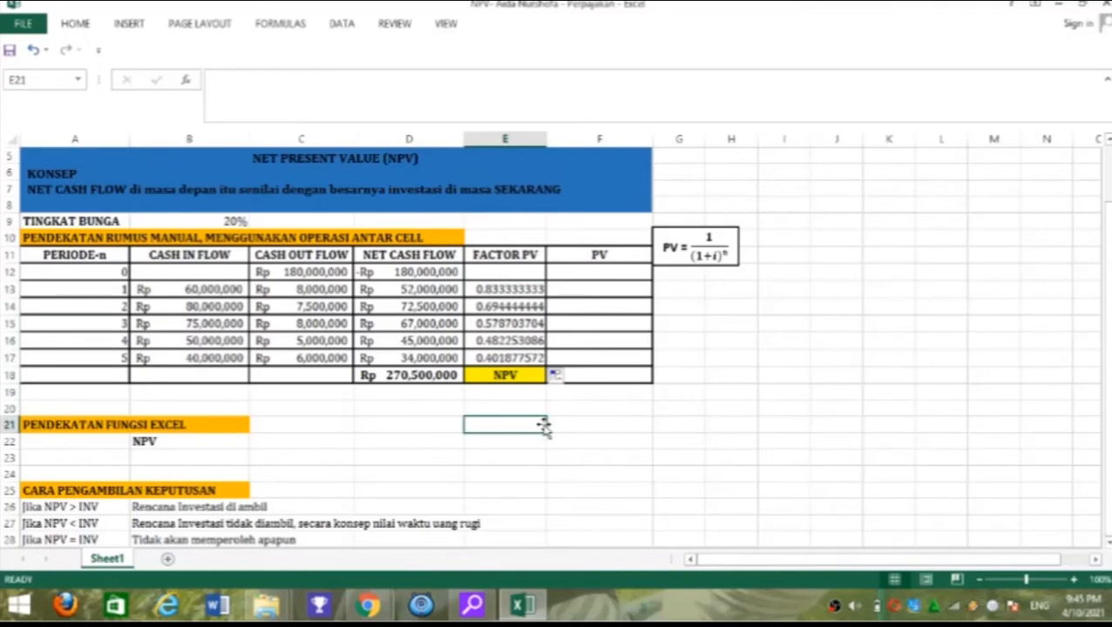
# - Calculate the period 1 present value in F13 with the formula =D13*E13
pyautogui.click(602, 289)
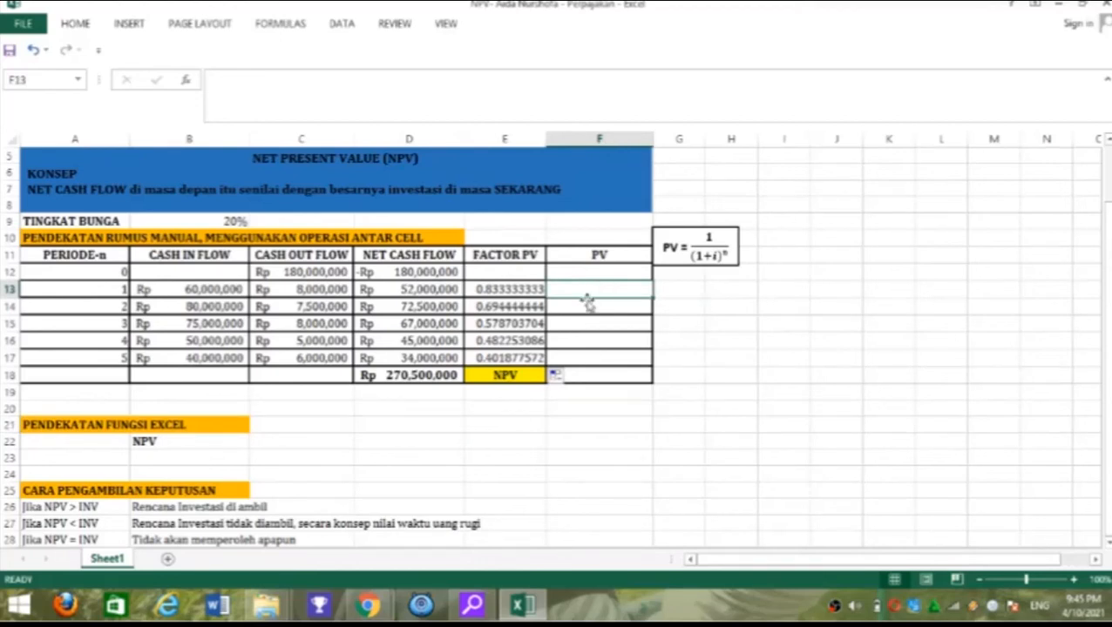
pyautogui.write('=')
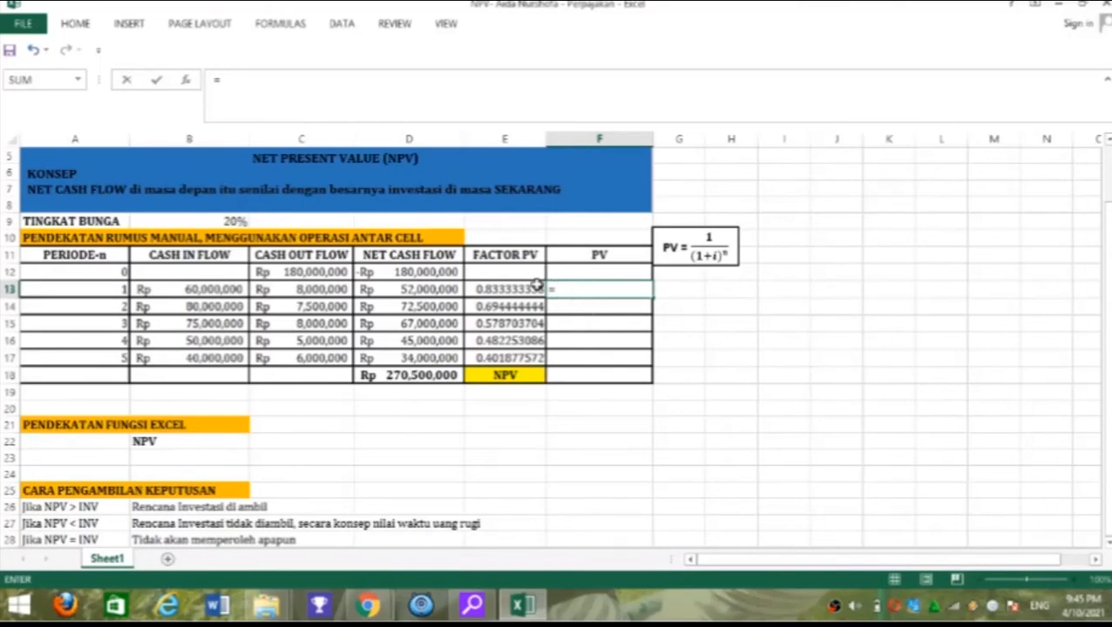
pyautogui.click(431, 291)
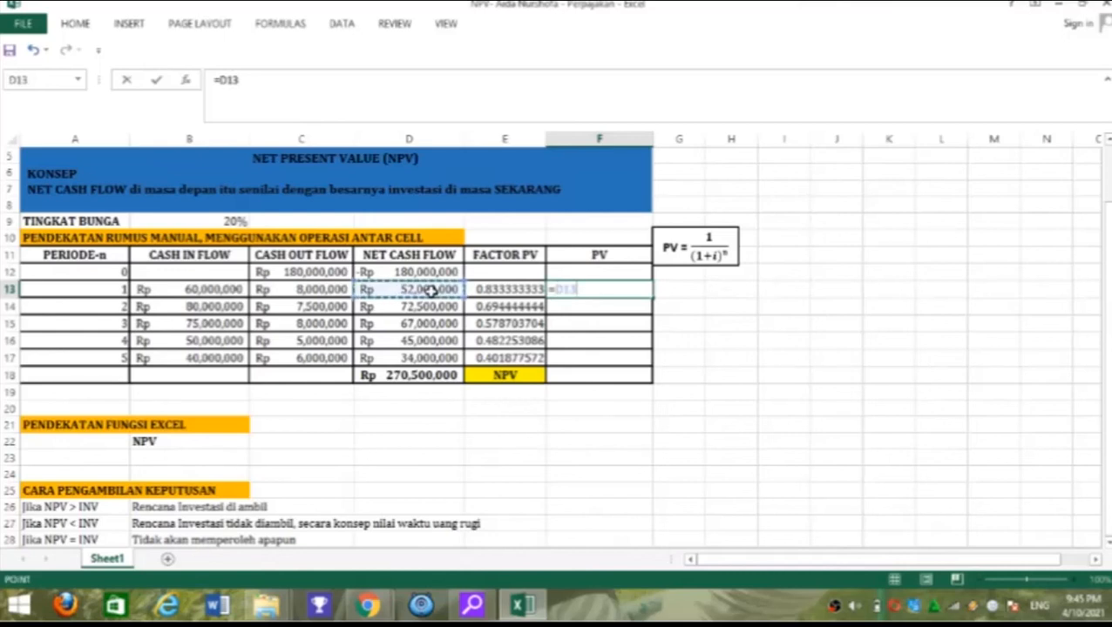
pyautogui.write('*')
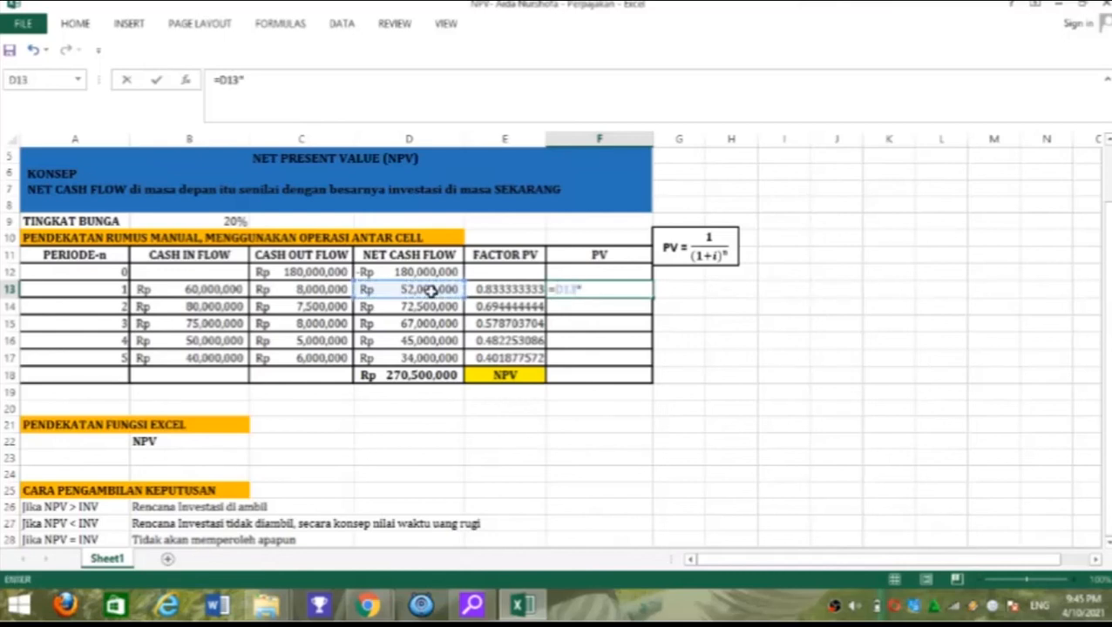
pyautogui.click(496, 290)
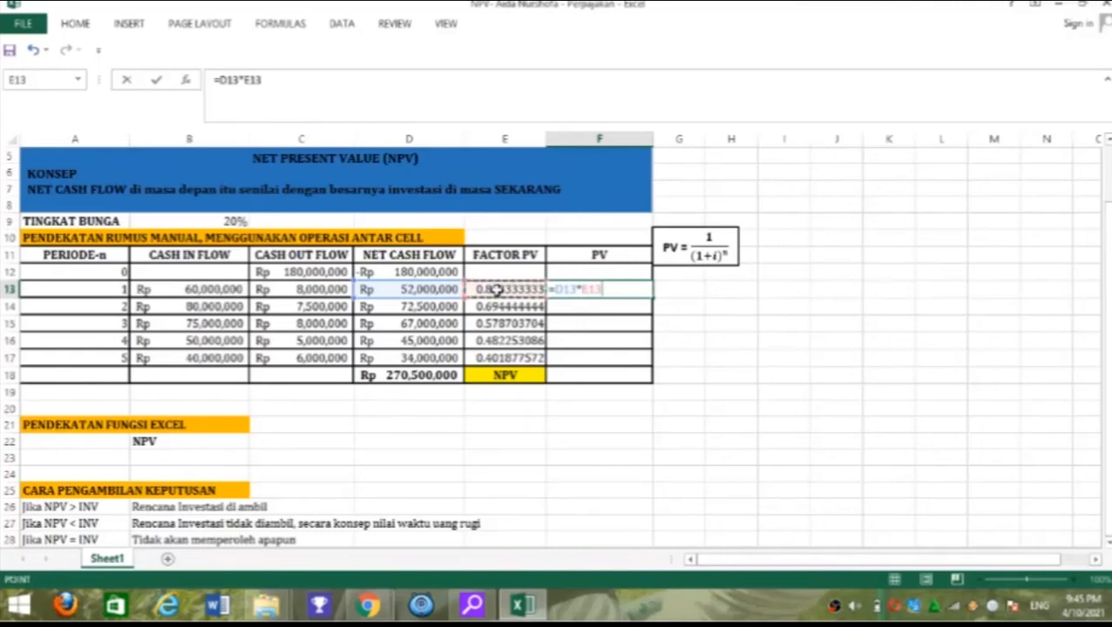
pyautogui.press('Return')
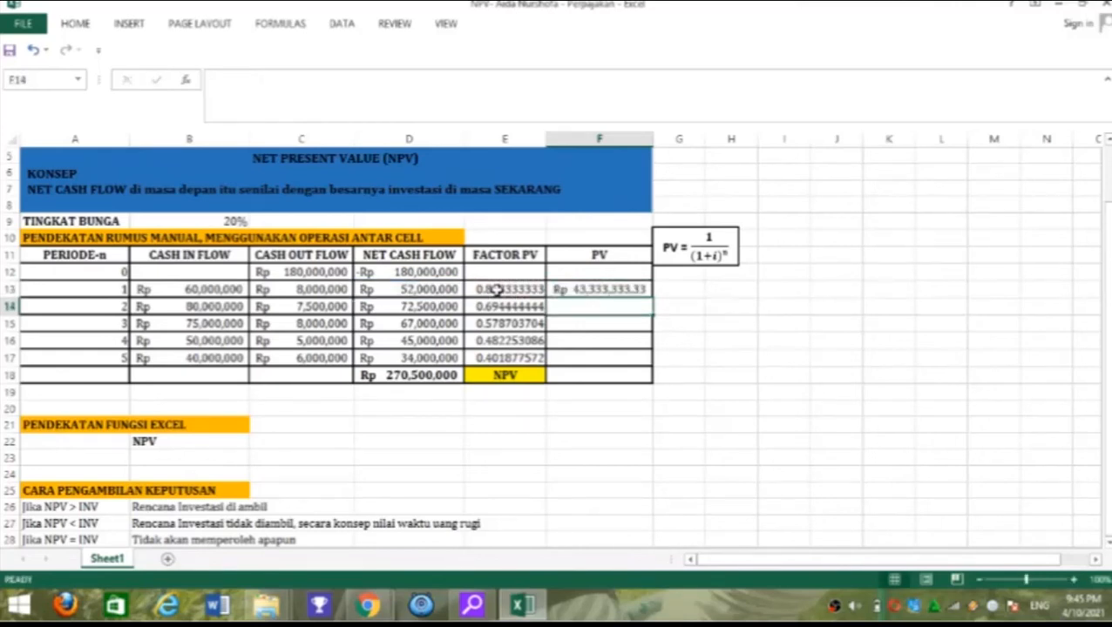
# - Fill the present value formula from F13 down through period 5 in F17
pyautogui.click(584, 291)
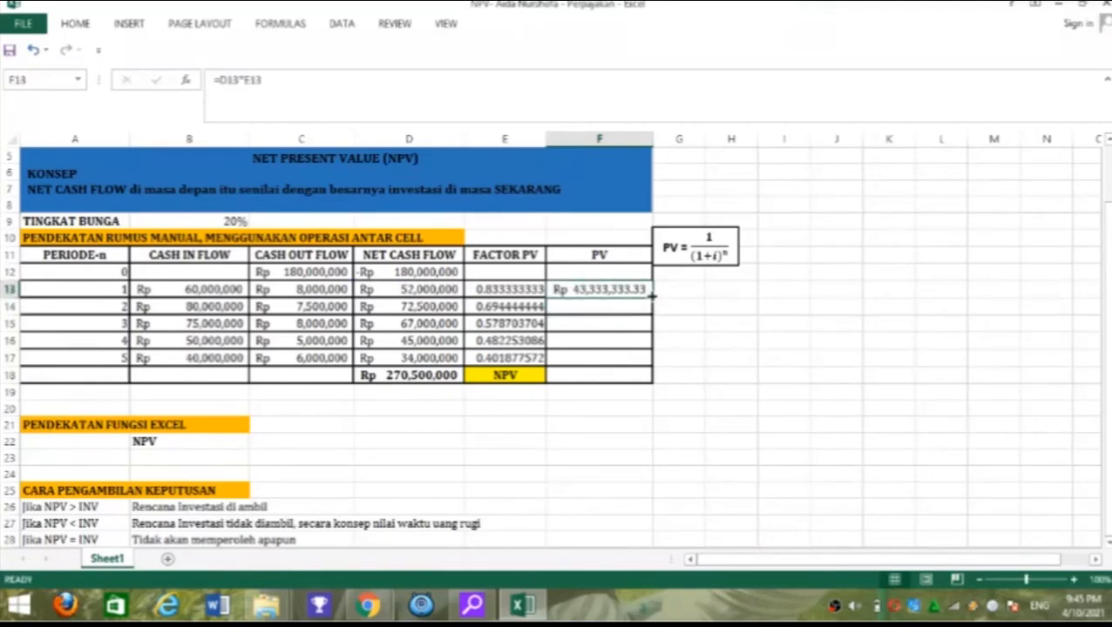
pyautogui.moveTo(649, 299); pyautogui.dragTo(630, 354)
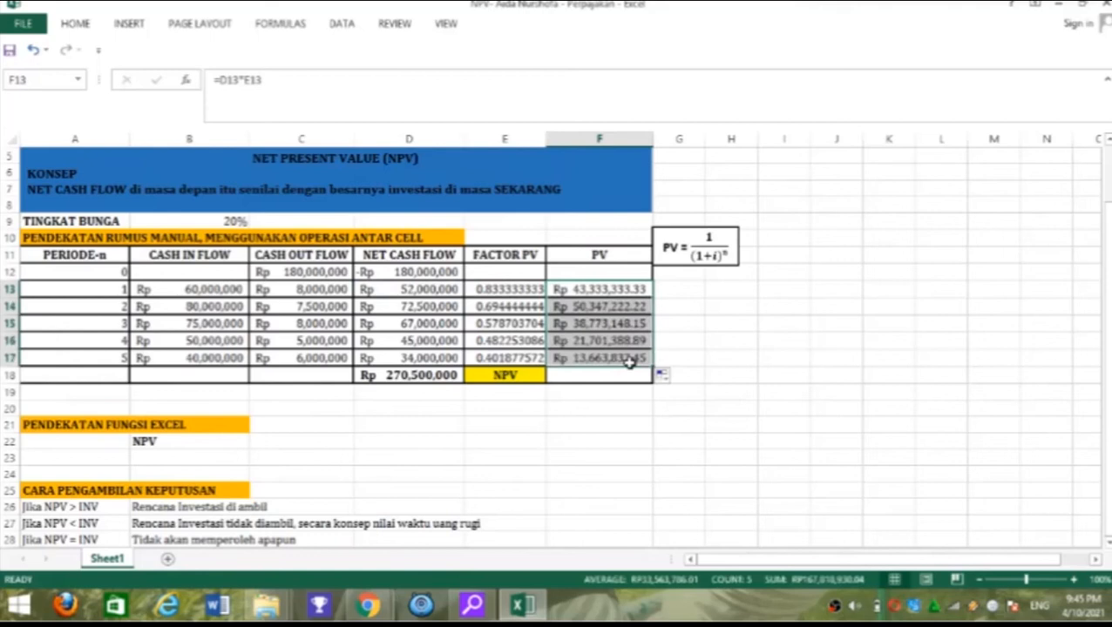
pyautogui.click(618, 422)
# - Total the present values of periods 1 to 5 as the NPV in F18 with the formula =SUM(F13:F17)
pyautogui.click(610, 372)
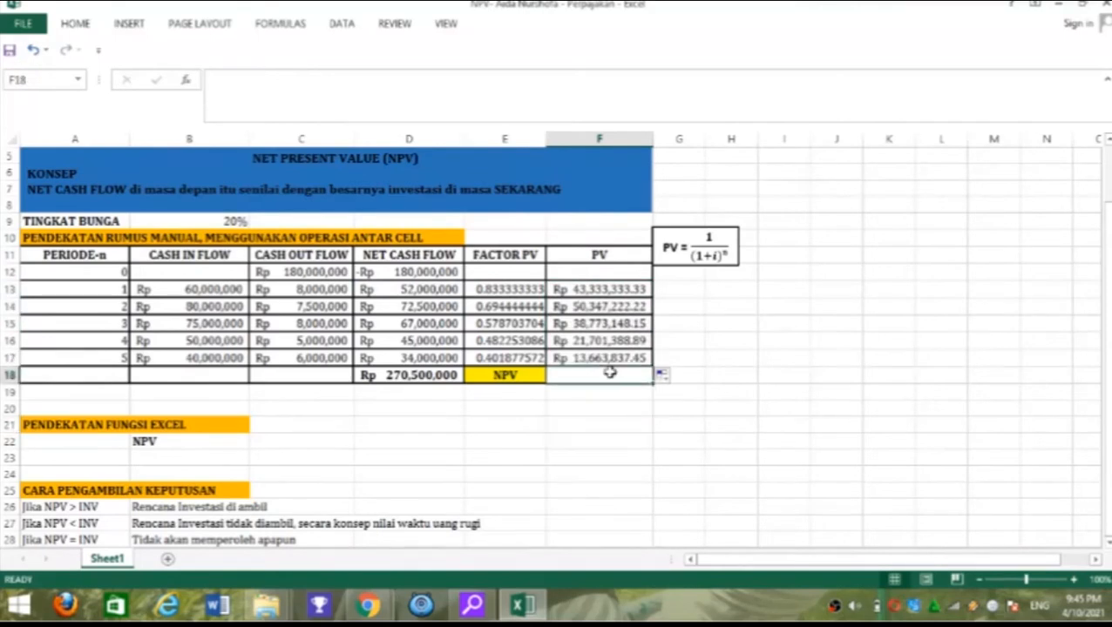
pyautogui.write('=')
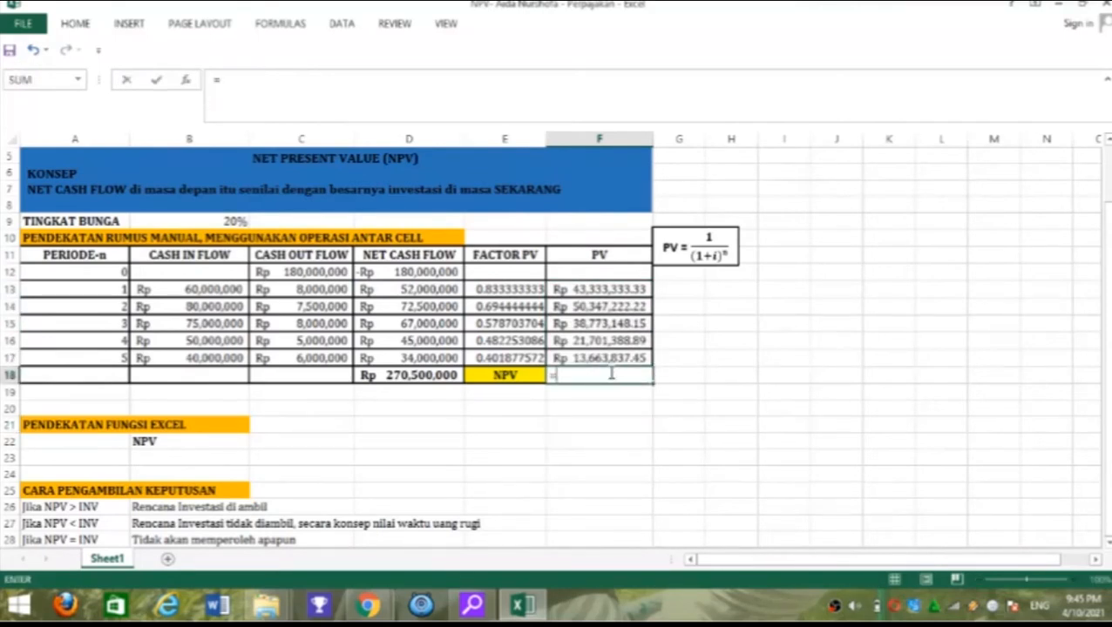
pyautogui.write('SUM')
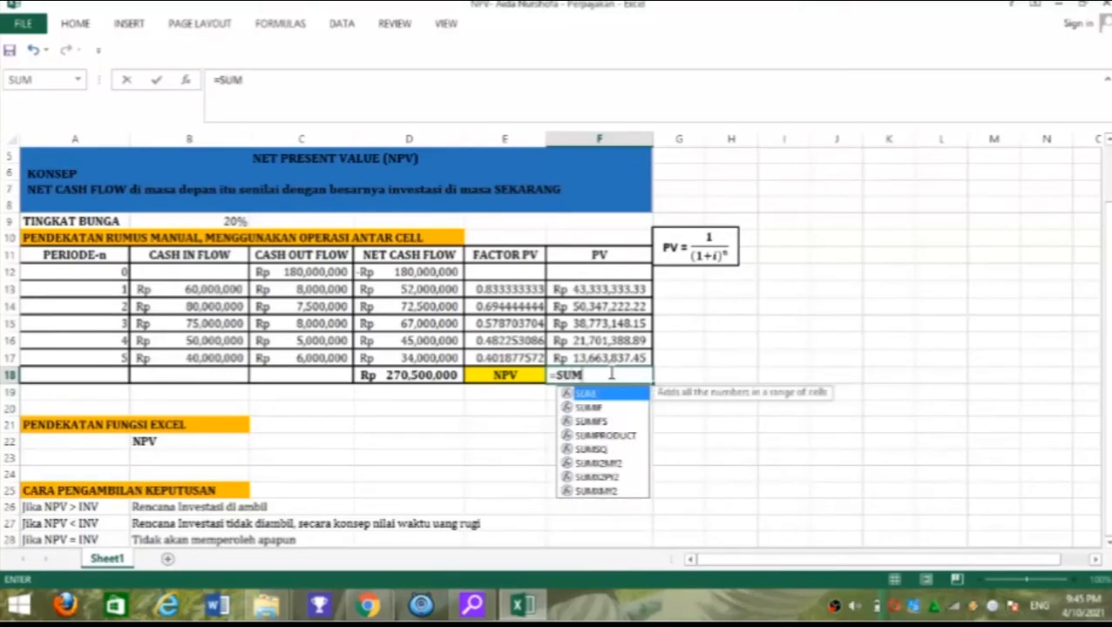
pyautogui.write('(')
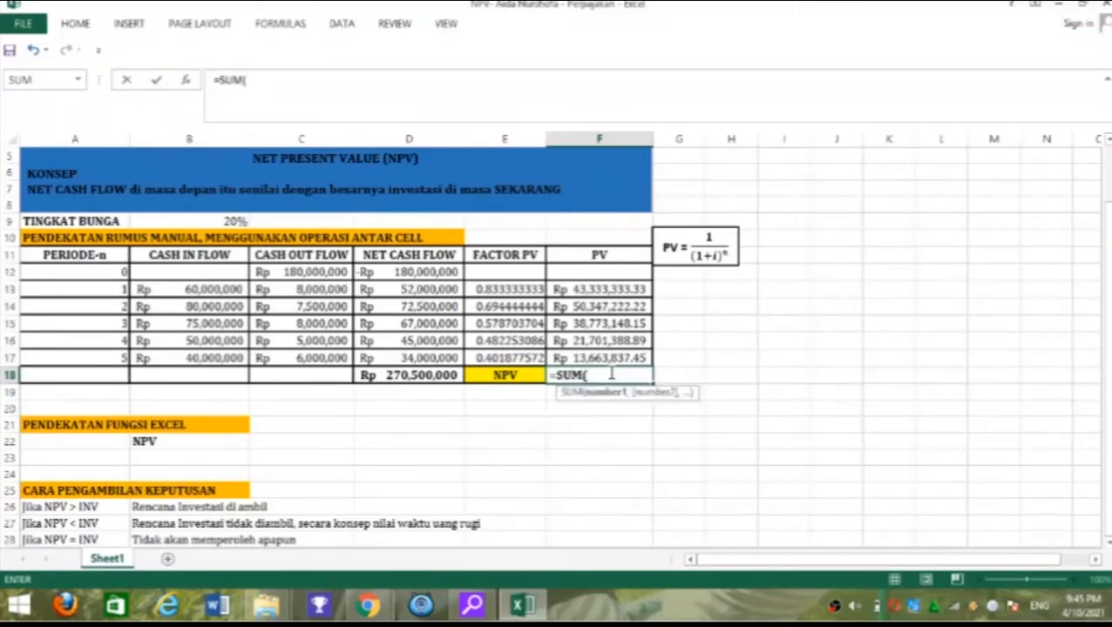
pyautogui.moveTo(585, 288); pyautogui.dragTo(594, 353)
pyautogui.write(')')
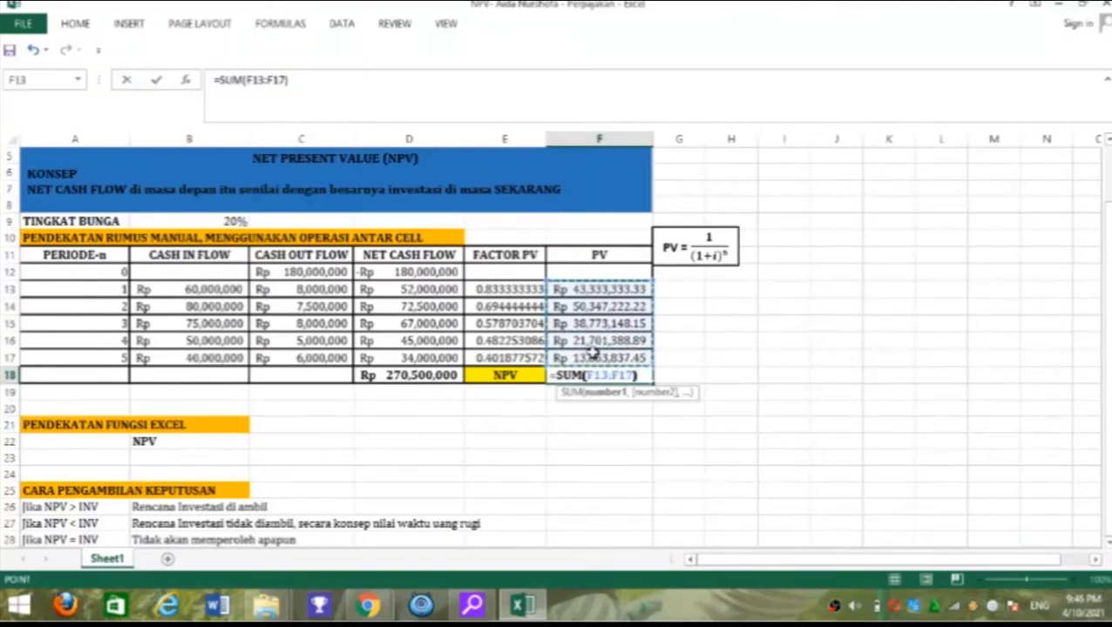
pyautogui.press('Return')
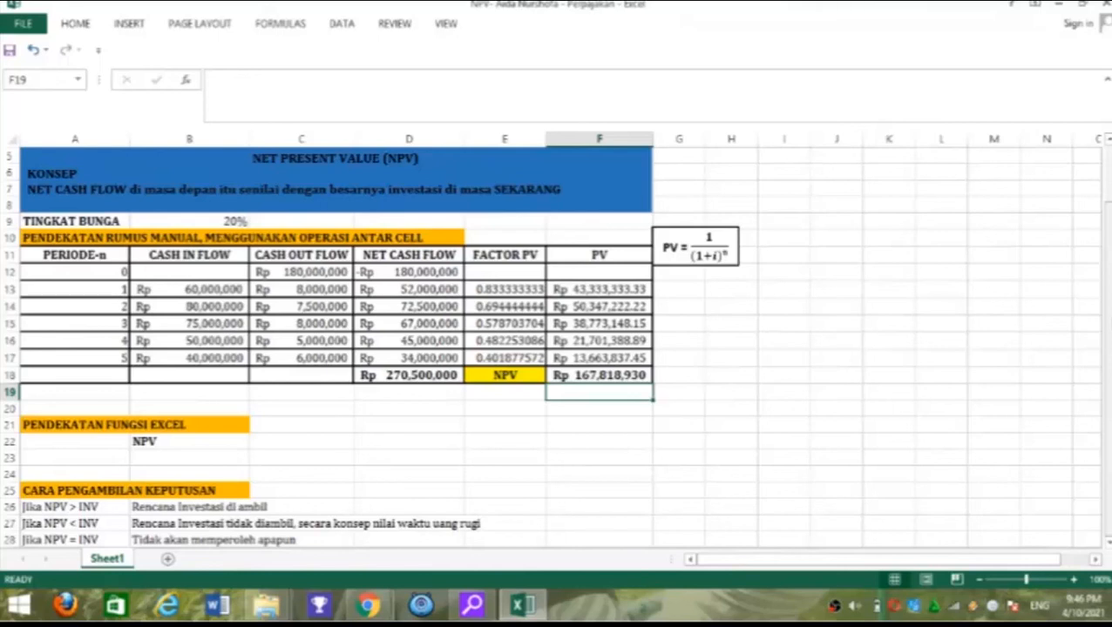
pyautogui.moveTo(1108, 316); pyautogui.dragTo(1108, 316)
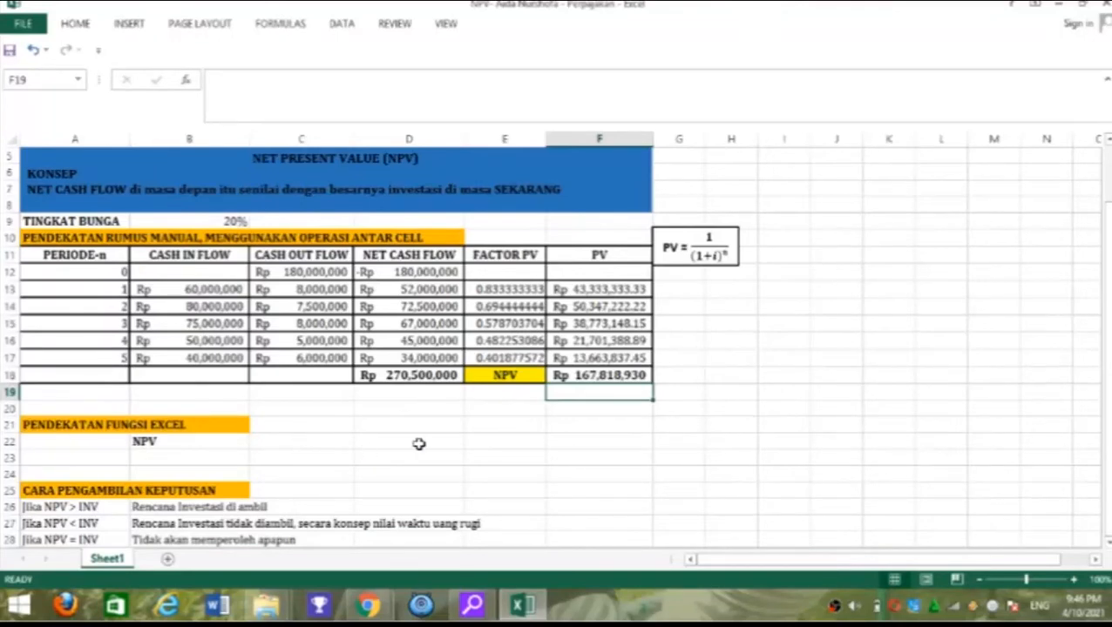
# - Calculate the NPV with the built-in function in F22 using the formula =NPV(B9,D13:D17)
pyautogui.click(610, 444)
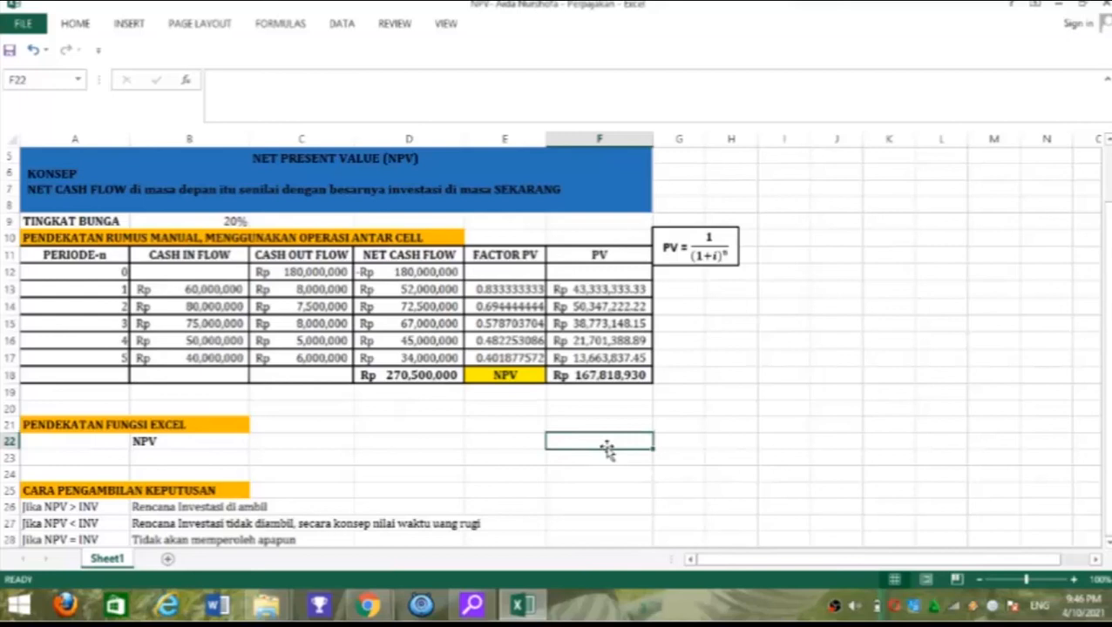
pyautogui.write('=n')
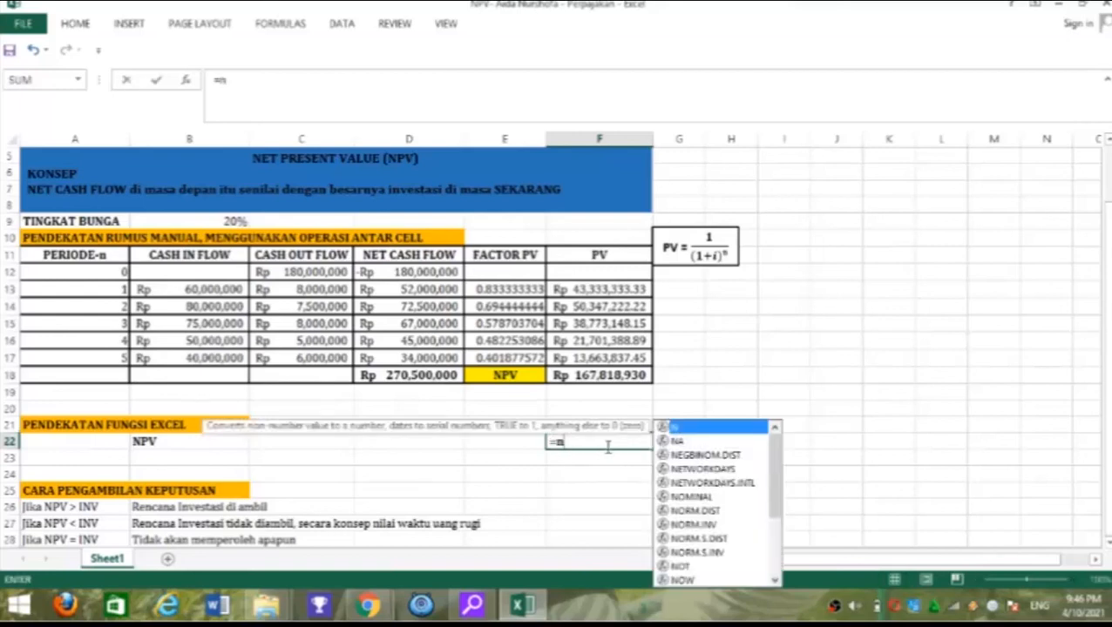
pyautogui.press('BackSpace')
pyautogui.write('NP')
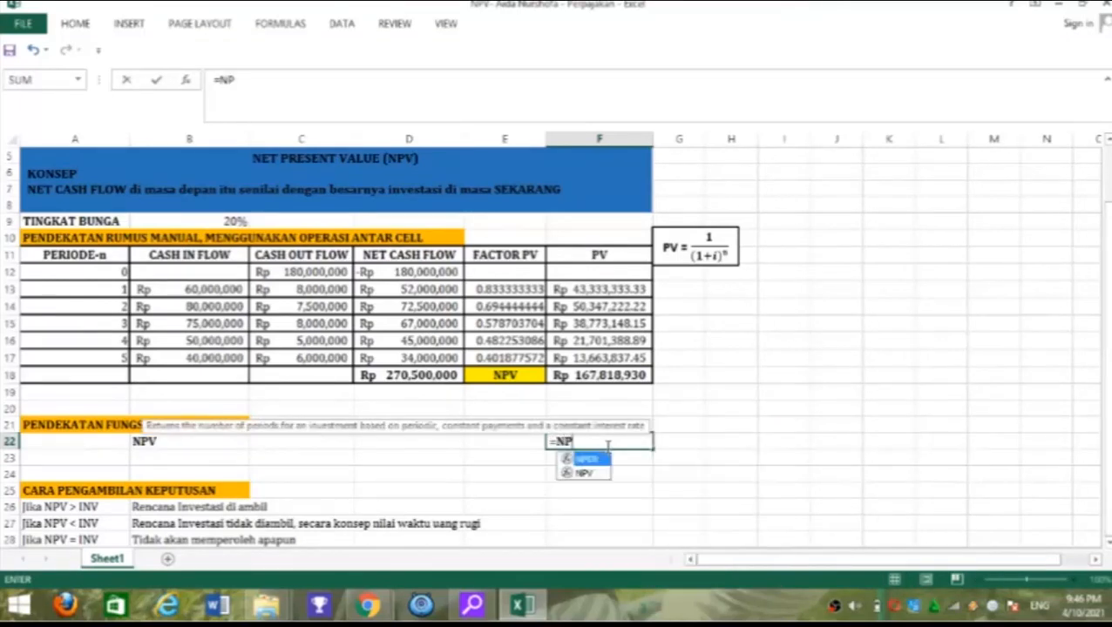
pyautogui.write('V(')
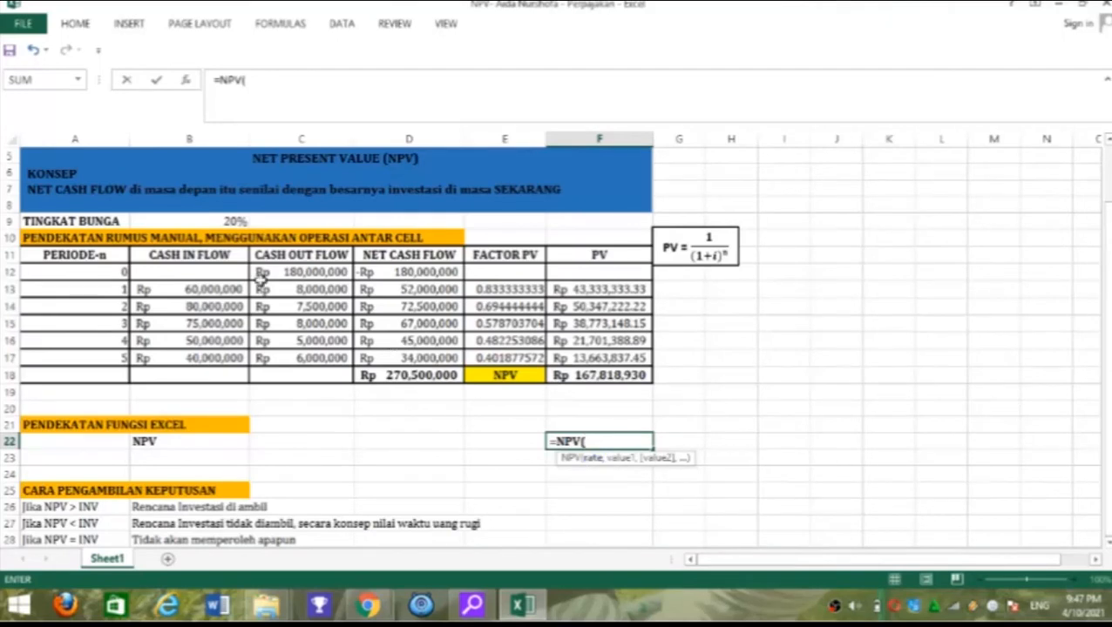
pyautogui.click(207, 222)
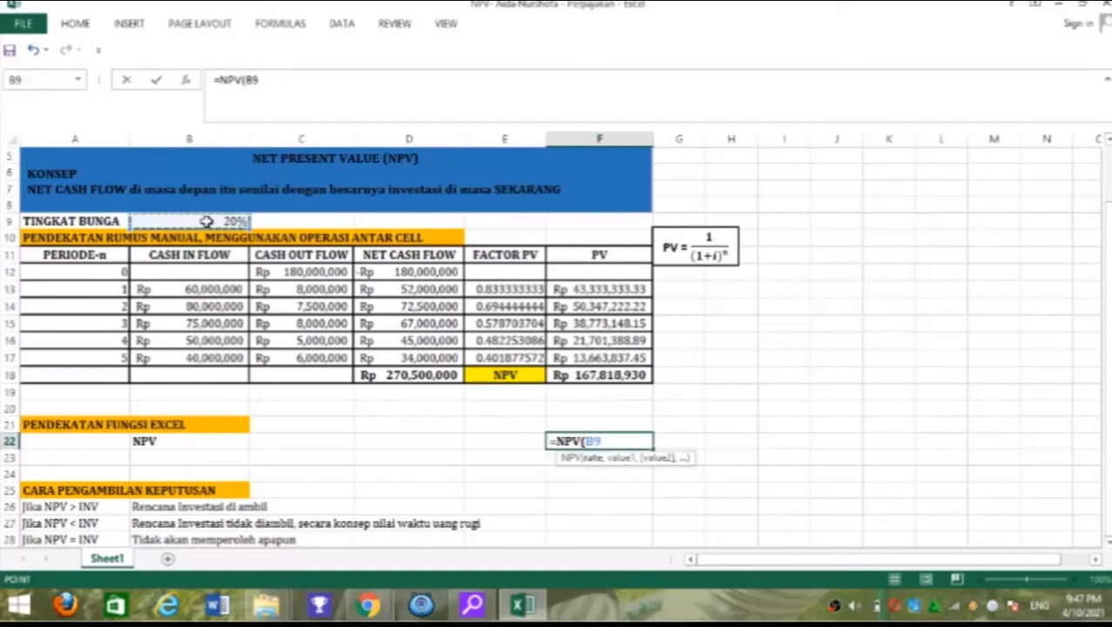
pyautogui.write(',')
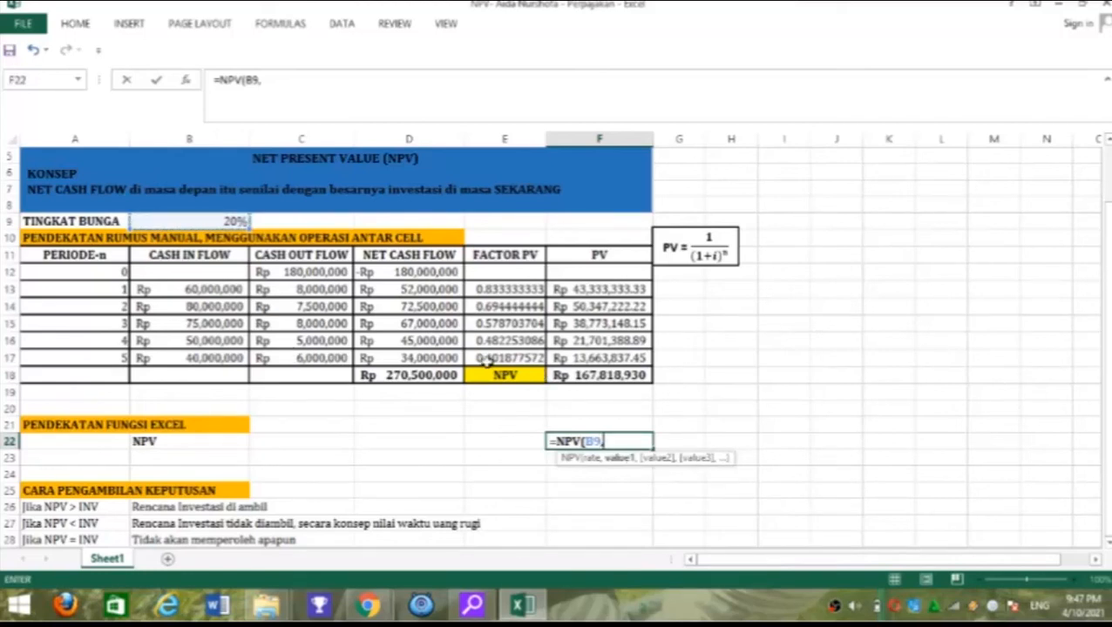
pyautogui.moveTo(430, 288); pyautogui.dragTo(425, 355)
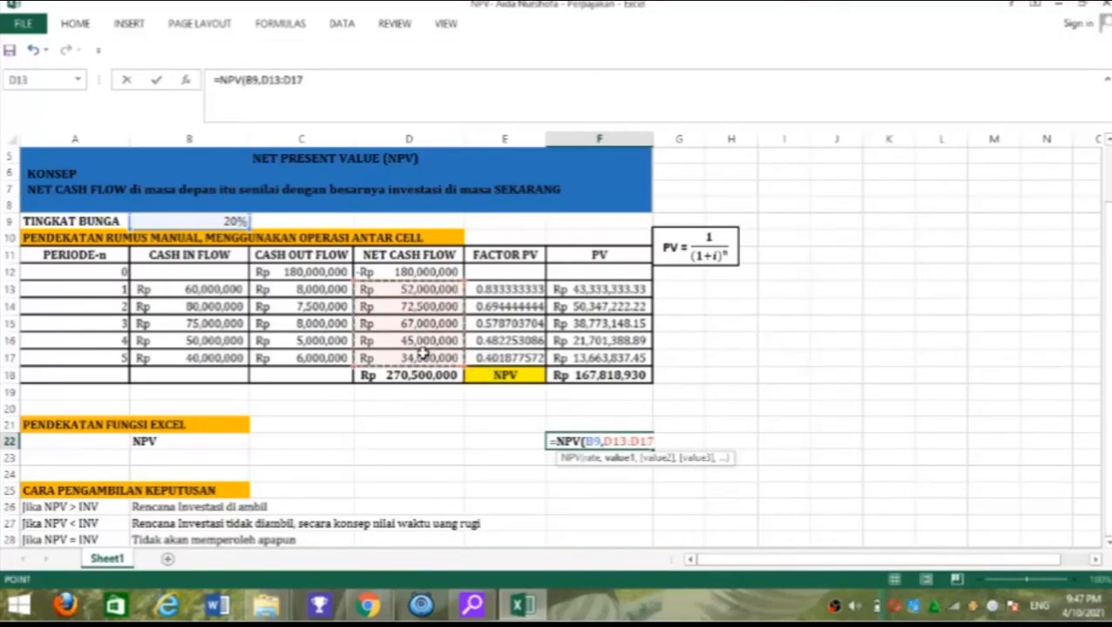
pyautogui.write(')')
pyautogui.press('Return')
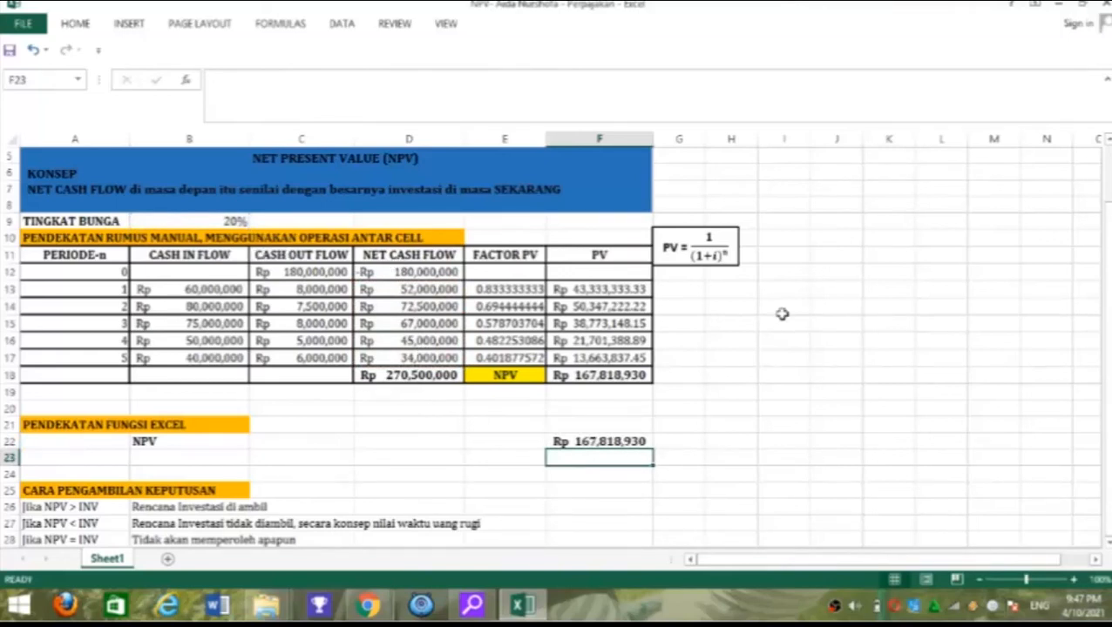
pyautogui.moveTo(1108, 400); pyautogui.dragTo(1108, 400)
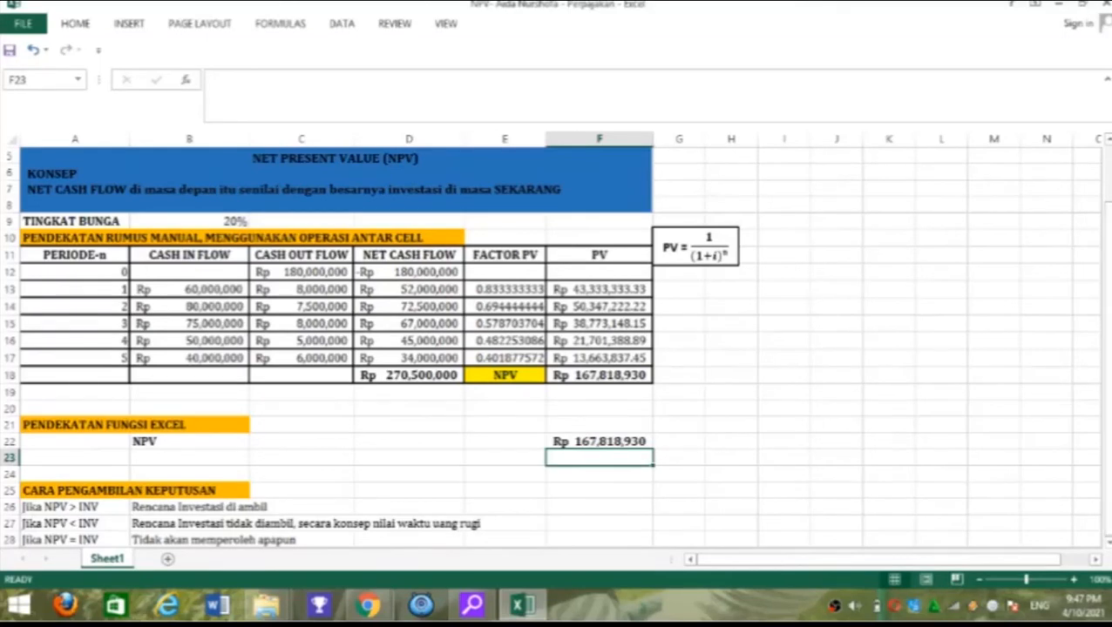